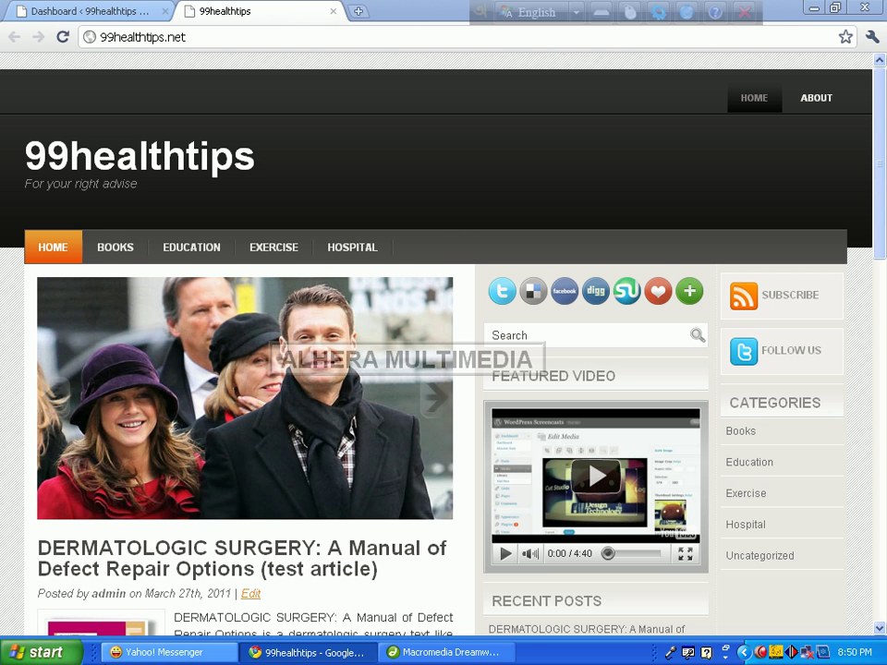
Examine the languages folder on the desktop and the bn_BD.mo file inside it.
{"action": "left_click", "coordinate": [814, 10]}
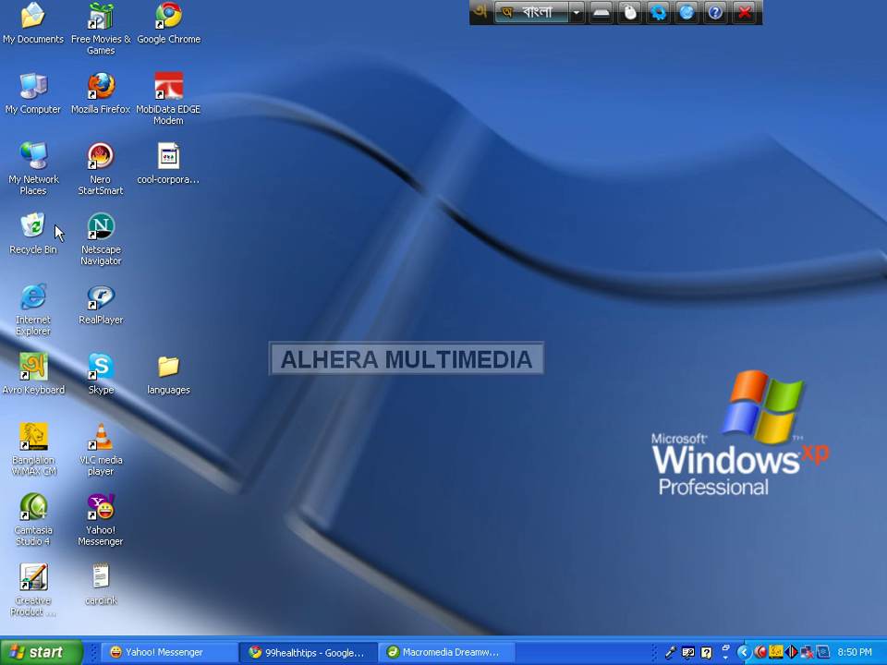
{"action": "double_click", "coordinate": [35, 92]}
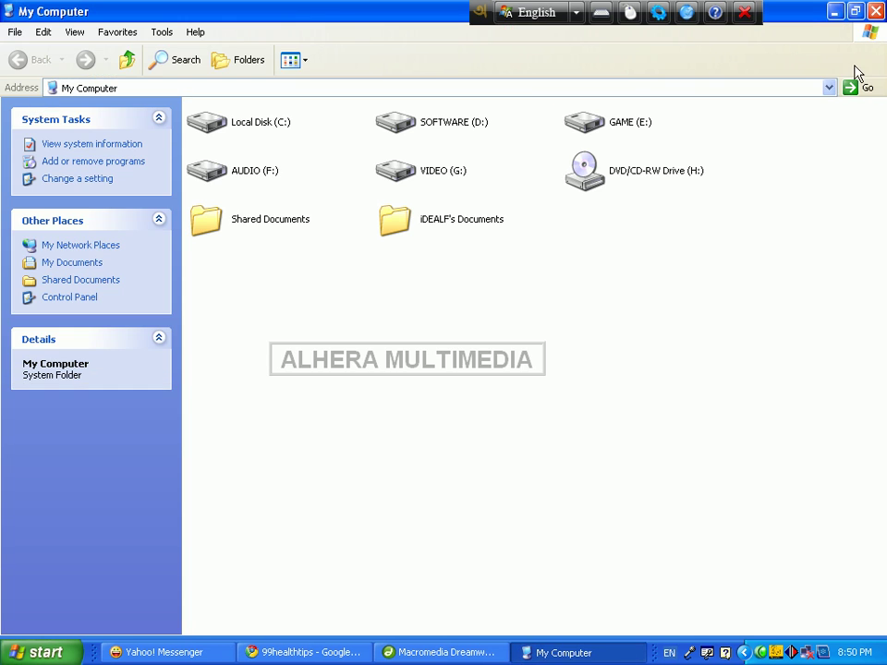
{"action": "left_click", "coordinate": [875, 11]}
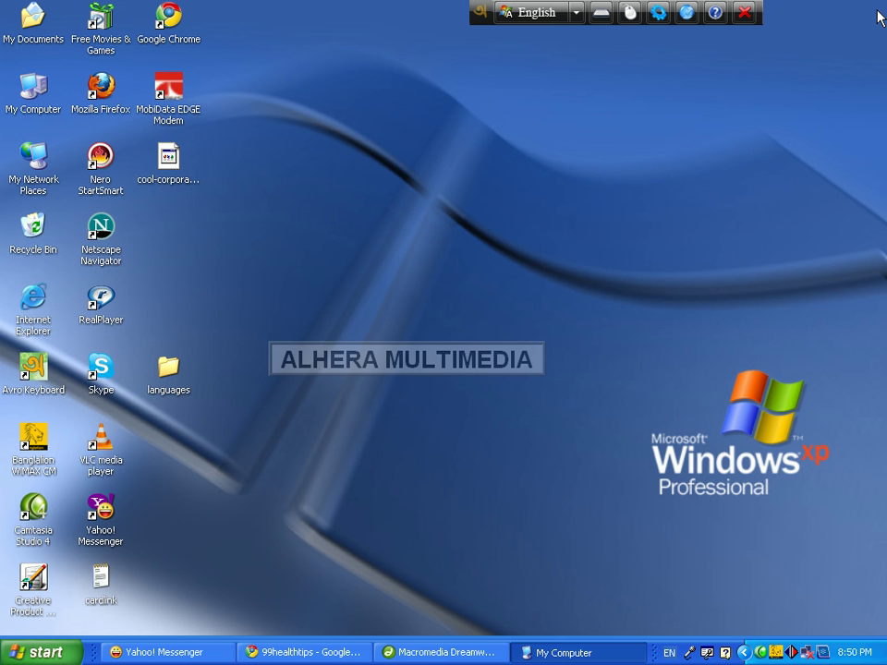
{"action": "double_click", "coordinate": [170, 370]}
{"action": "left_click", "coordinate": [319, 199]}
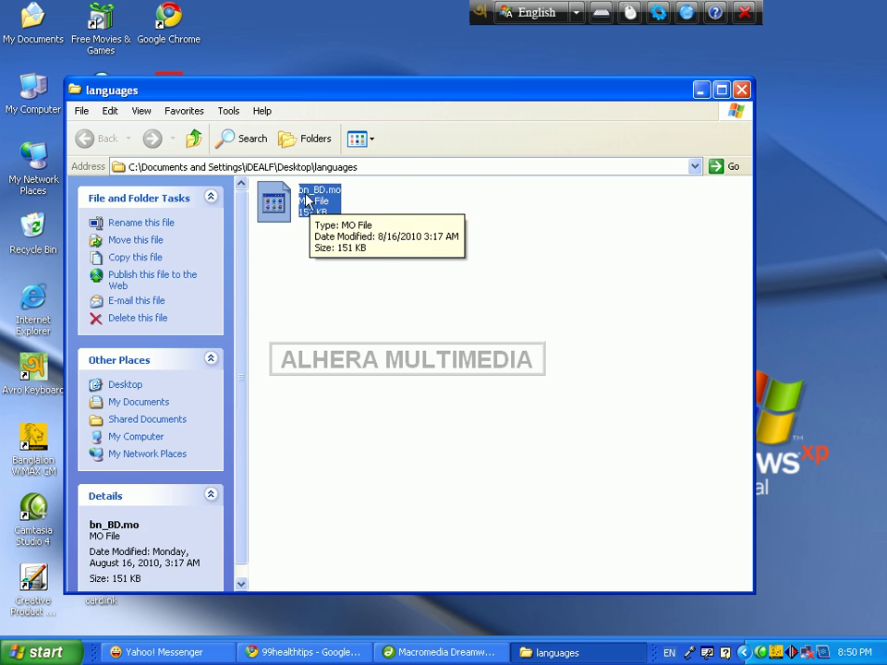
{"action": "left_click", "coordinate": [311, 254]}
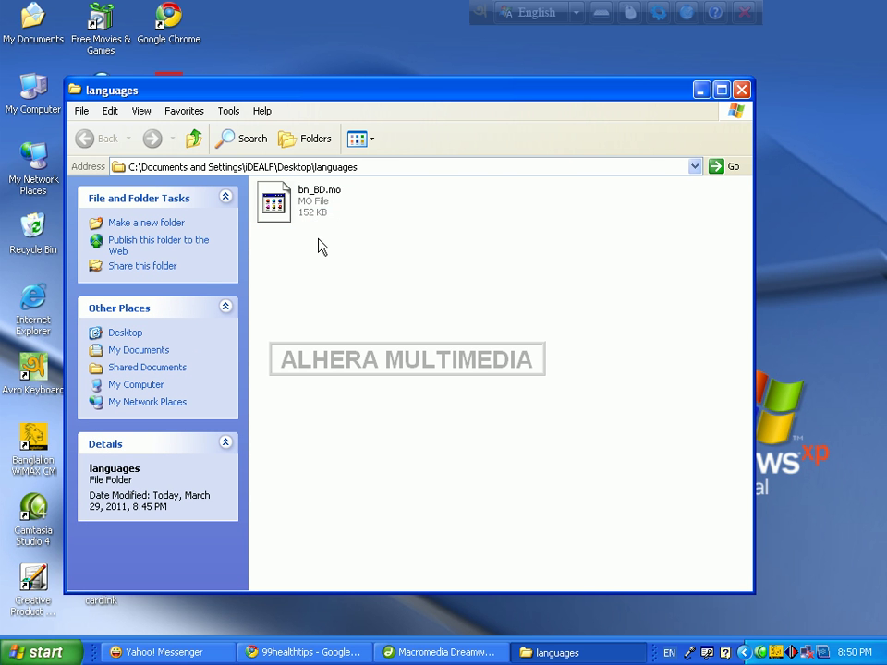
{"action": "mouse_move", "coordinate": [317, 206]}
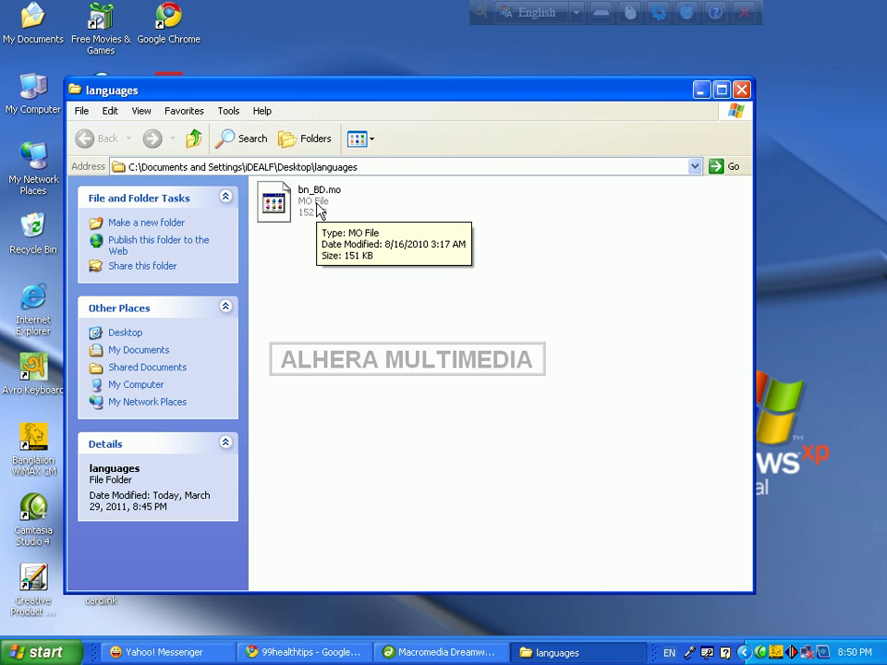
{"action": "left_click", "coordinate": [741, 90]}
{"action": "left_click", "coordinate": [175, 386]}
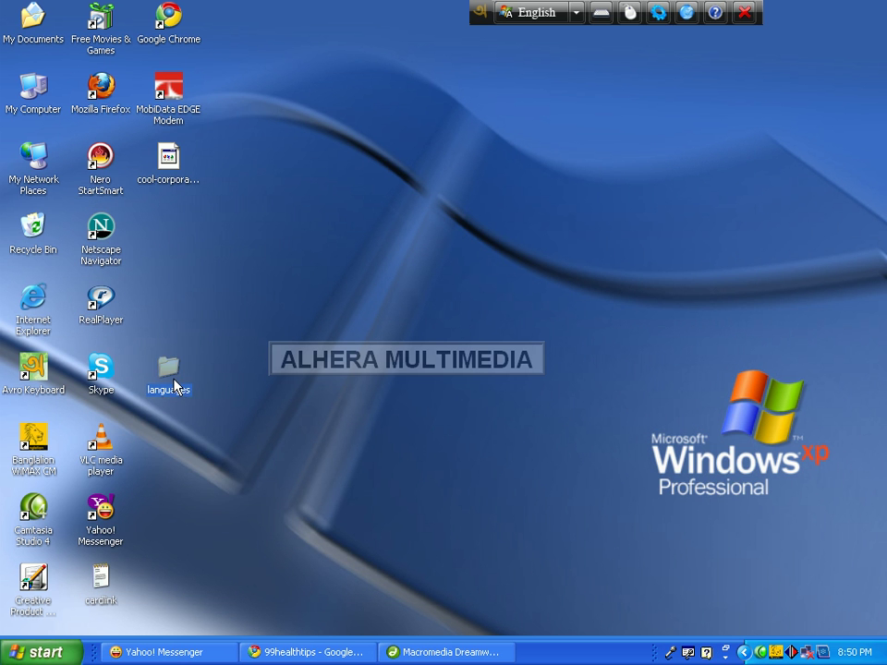
{"action": "left_click", "coordinate": [181, 411]}
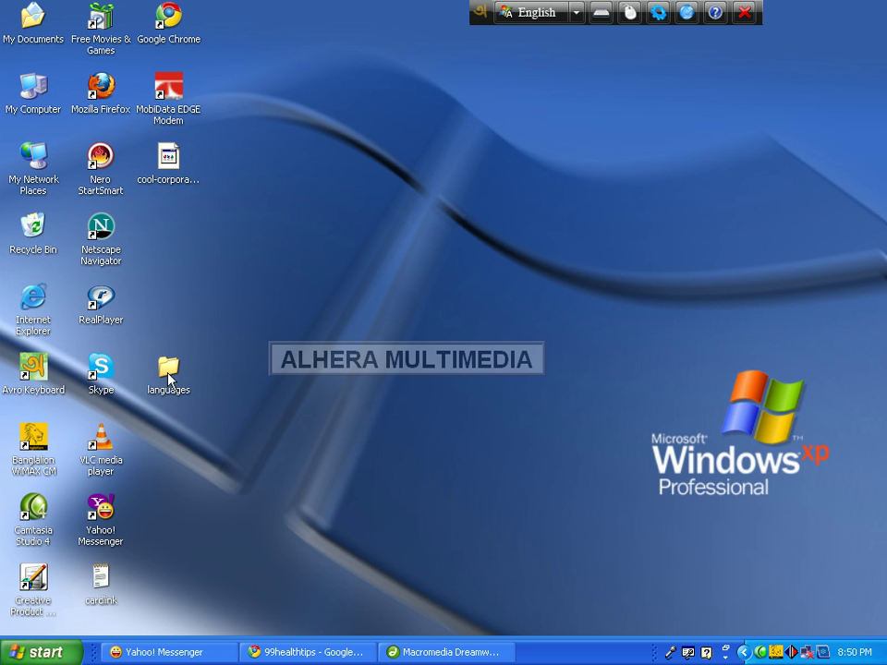
{"action": "left_click", "coordinate": [169, 371]}
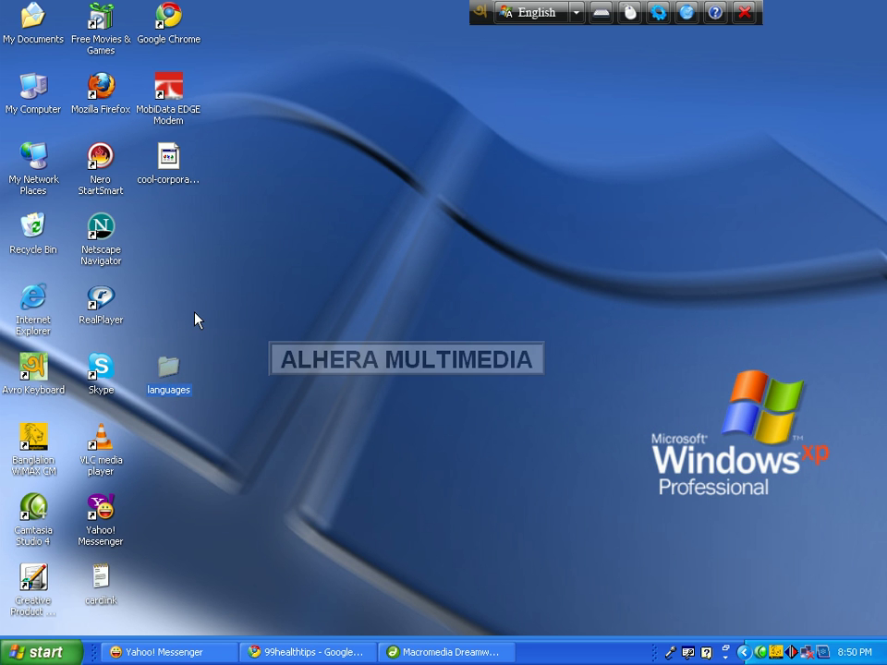
{"action": "double_click", "coordinate": [169, 374]}
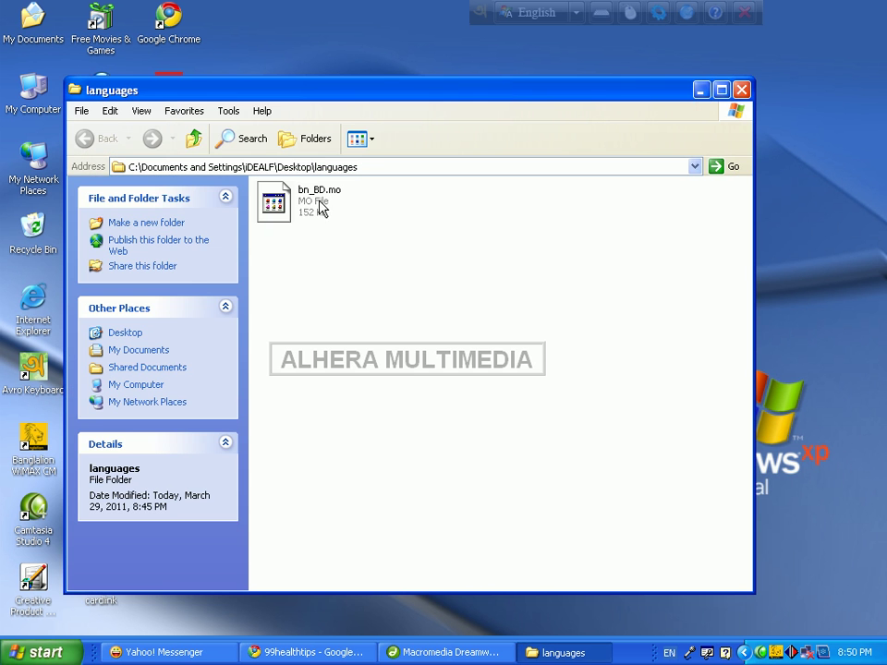
{"action": "left_click", "coordinate": [741, 90]}
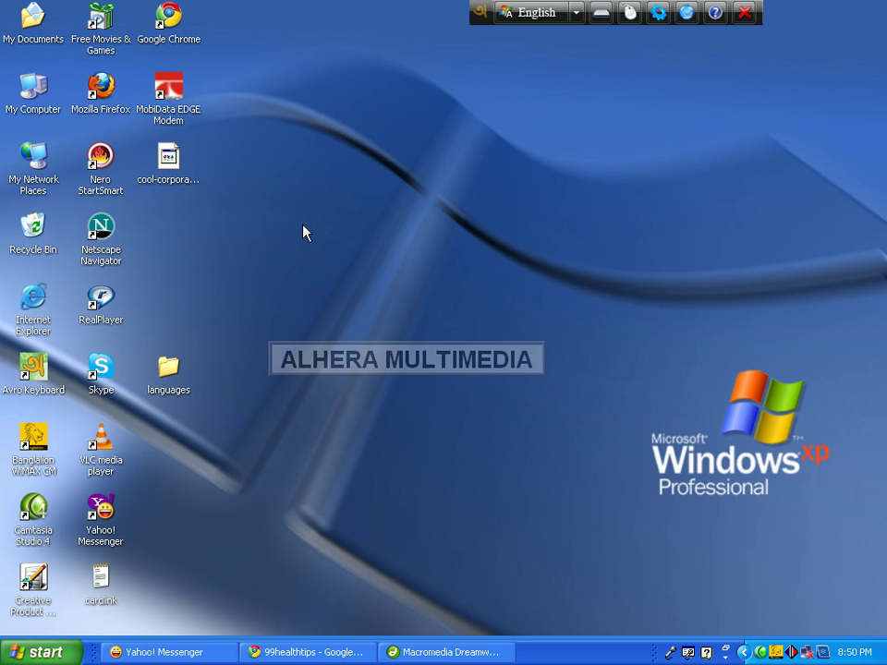
{"action": "double_click", "coordinate": [169, 370]}
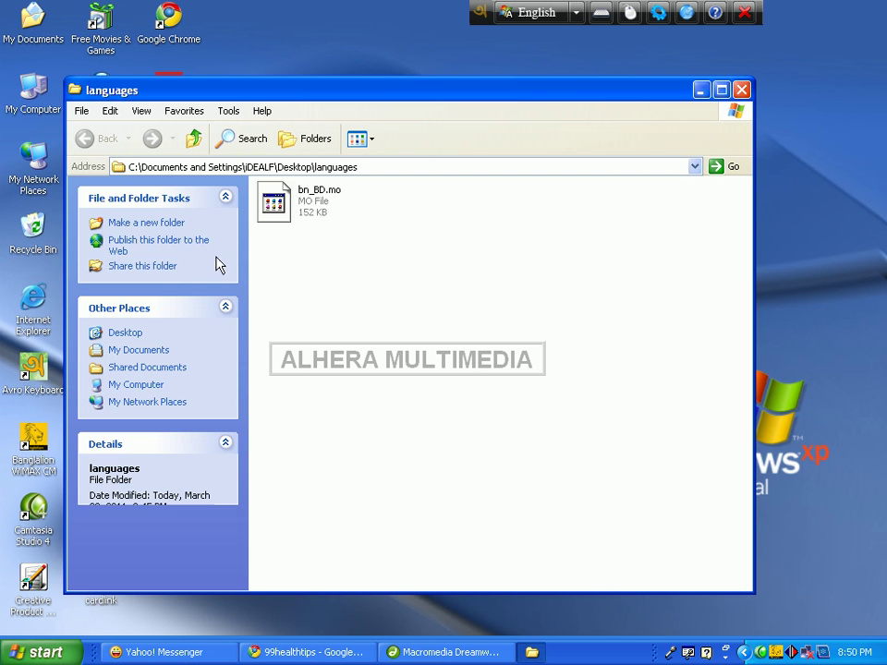
{"action": "left_click", "coordinate": [741, 91]}
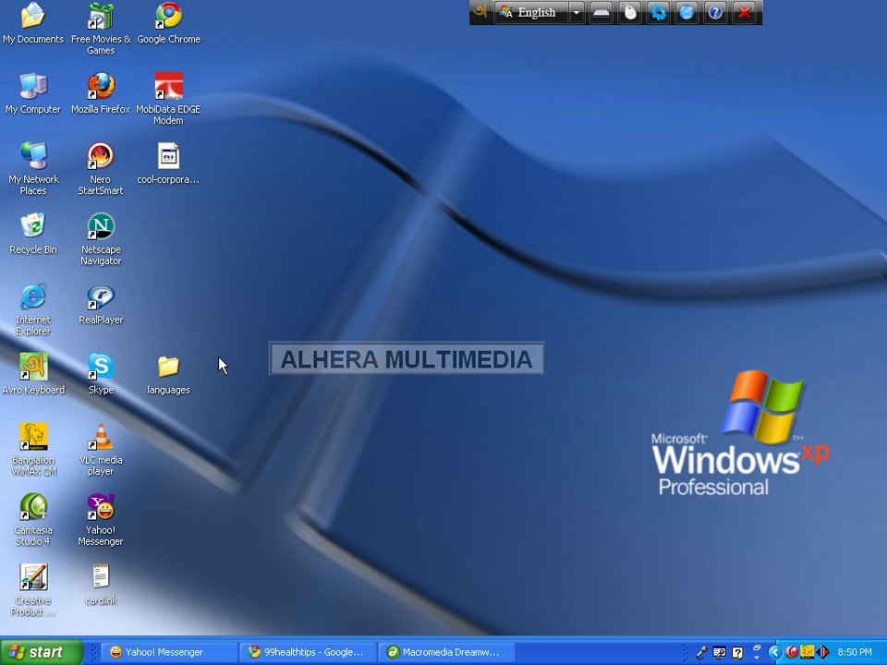
{"action": "double_click", "coordinate": [167, 372]}
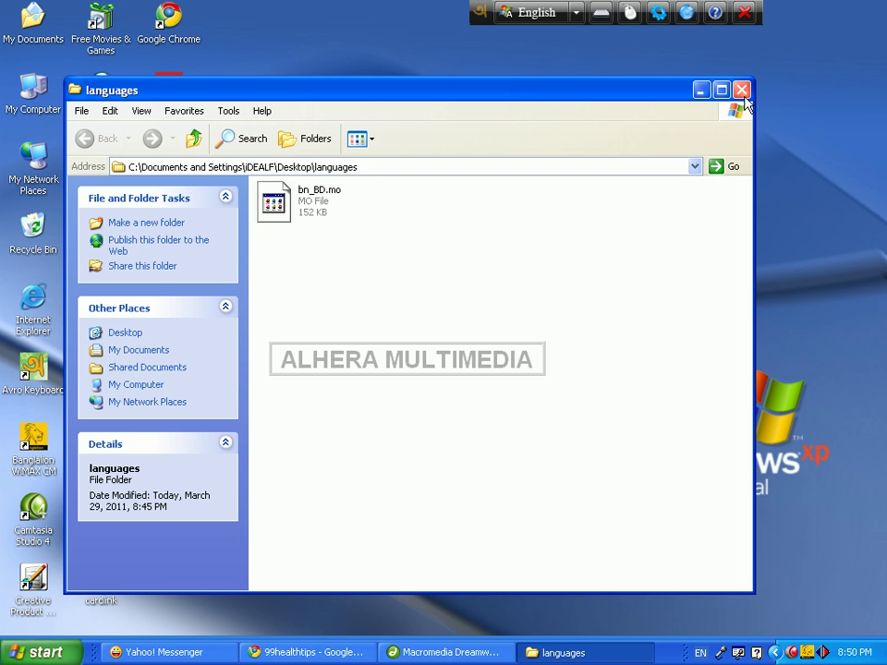
{"action": "left_click", "coordinate": [742, 90]}
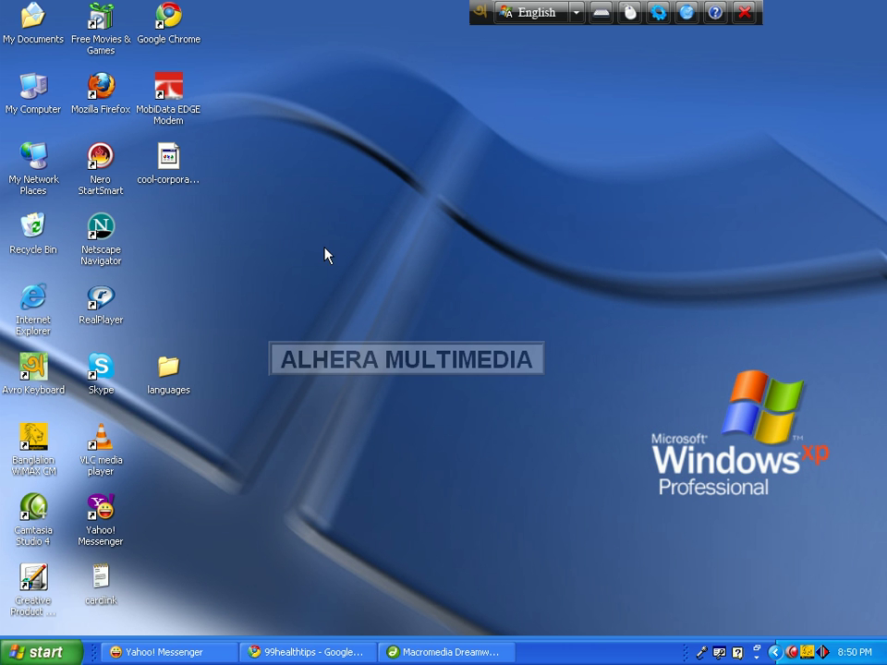
Start WS_FTP LE and connect to the server with the saved ftp.99healthtips.net profile.
{"action": "left_click", "coordinate": [27, 652]}
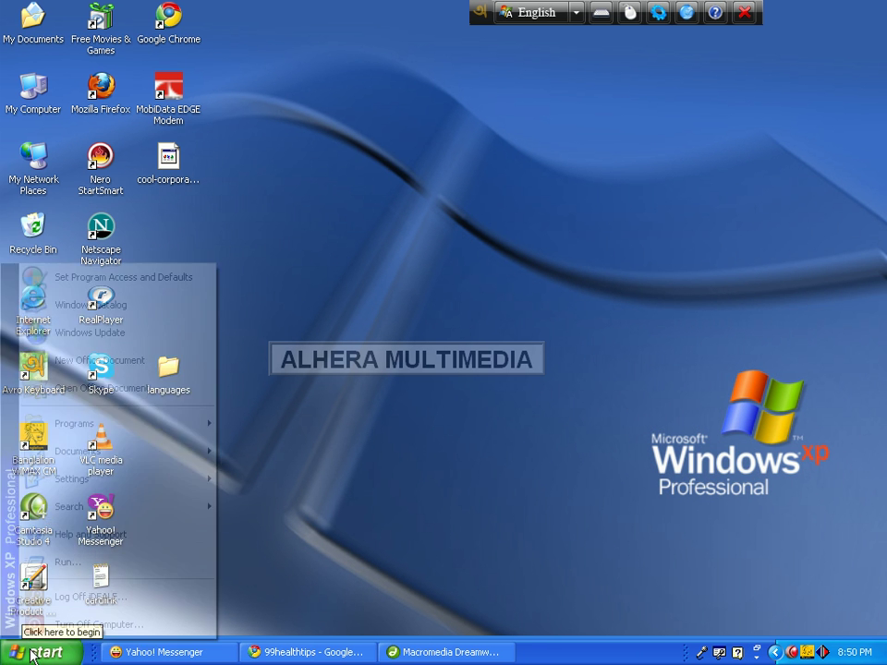
{"action": "mouse_move", "coordinate": [72, 434]}
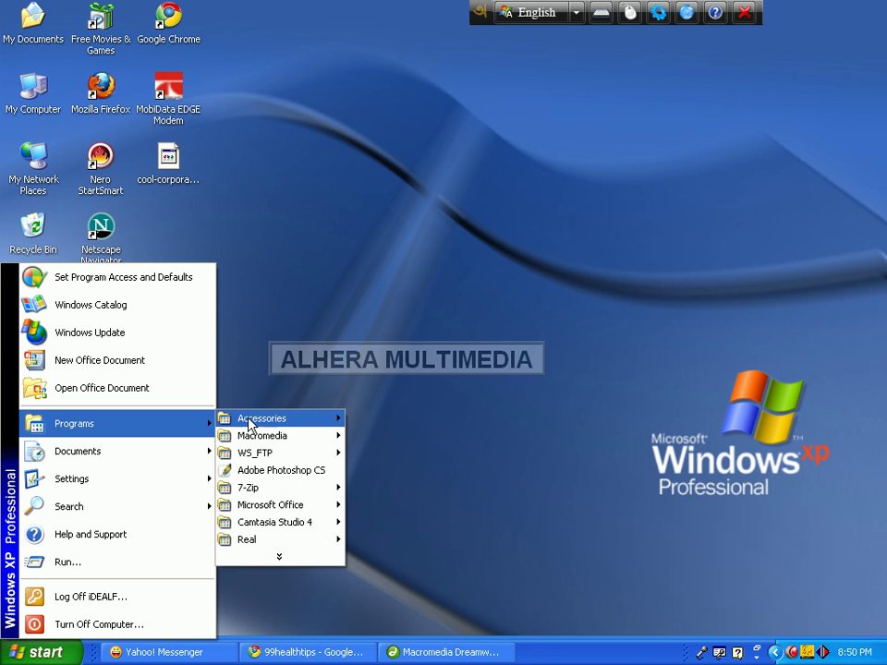
{"action": "mouse_move", "coordinate": [275, 459]}
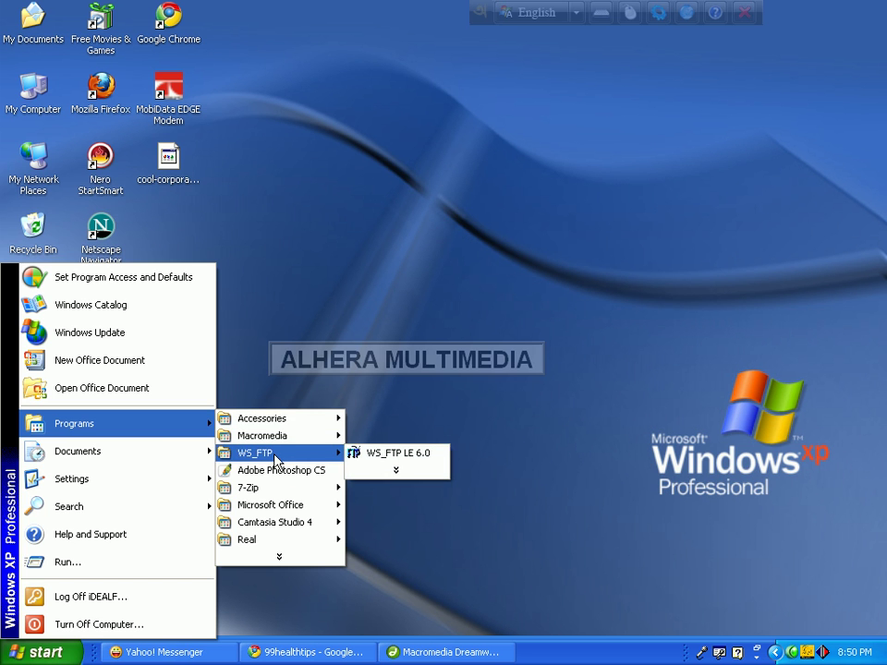
{"action": "left_click", "coordinate": [411, 455]}
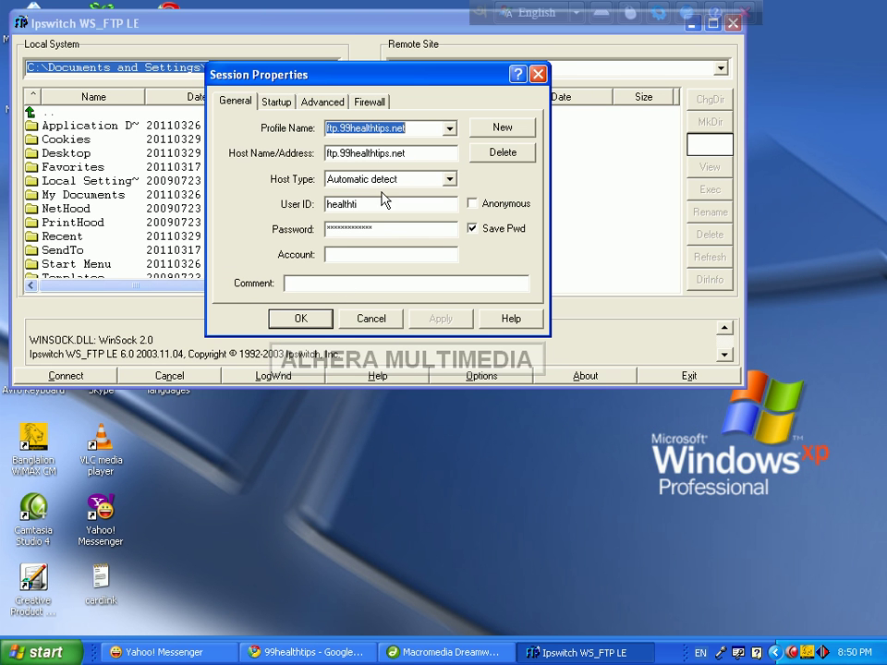
{"action": "left_click", "coordinate": [301, 318]}
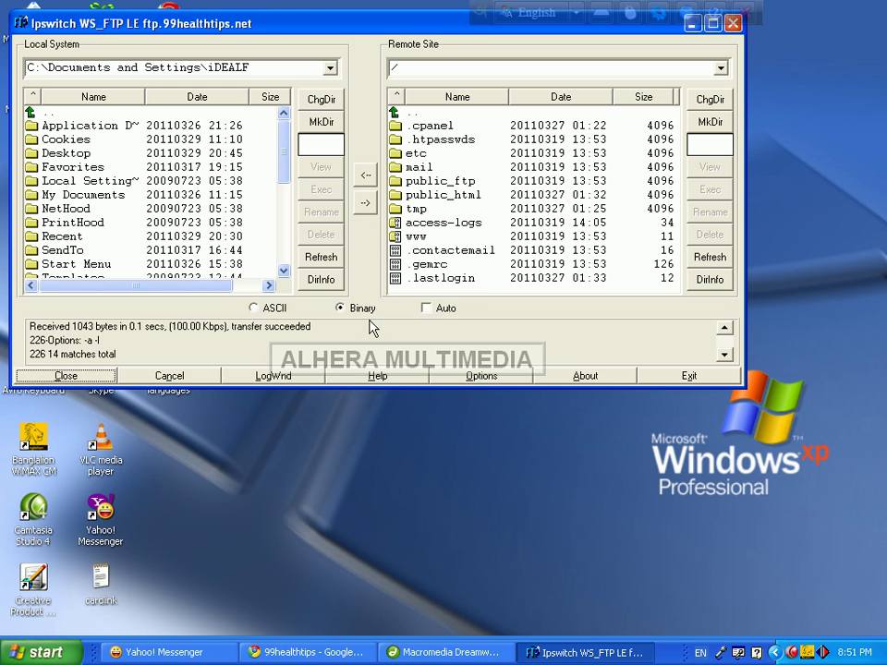
Open the wp-includes folder inside public_html on the remote site.
{"action": "double_click", "coordinate": [444, 195]}
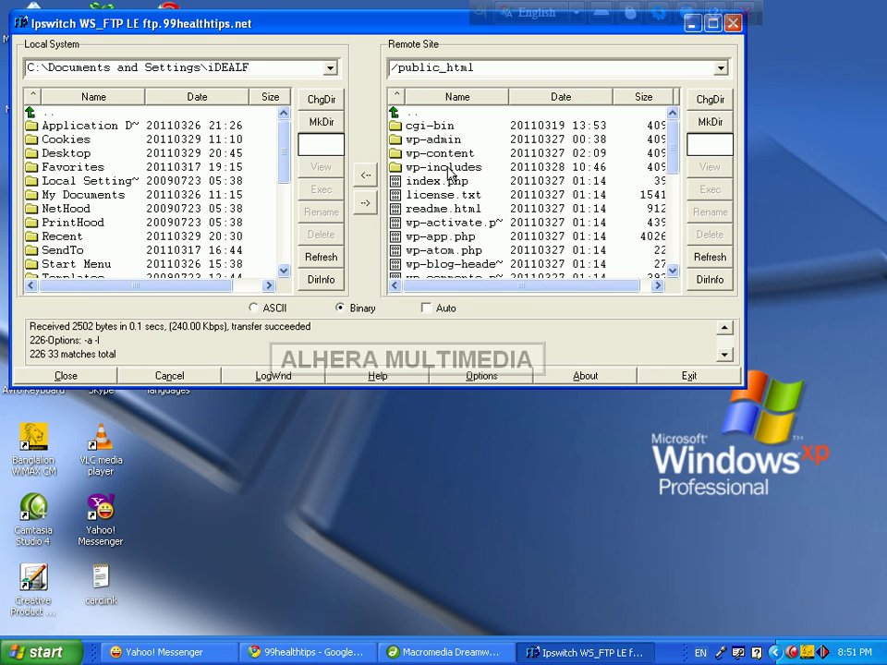
{"action": "double_click", "coordinate": [450, 176]}
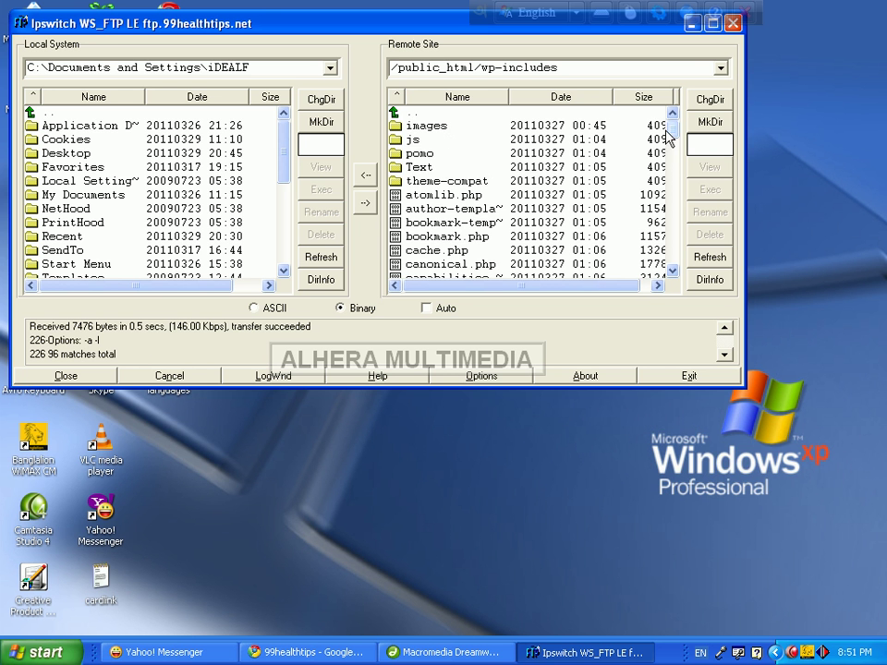
{"action": "mouse_move", "coordinate": [669, 136]}
{"action": "left_mouse_down"}
{"action": "mouse_move", "coordinate": [674, 150]}
{"action": "mouse_move", "coordinate": [679, 130]}
{"action": "left_mouse_up"}
{"action": "left_click_drag", "start_coordinate": [367, 26], "coordinate": [391, 60]}
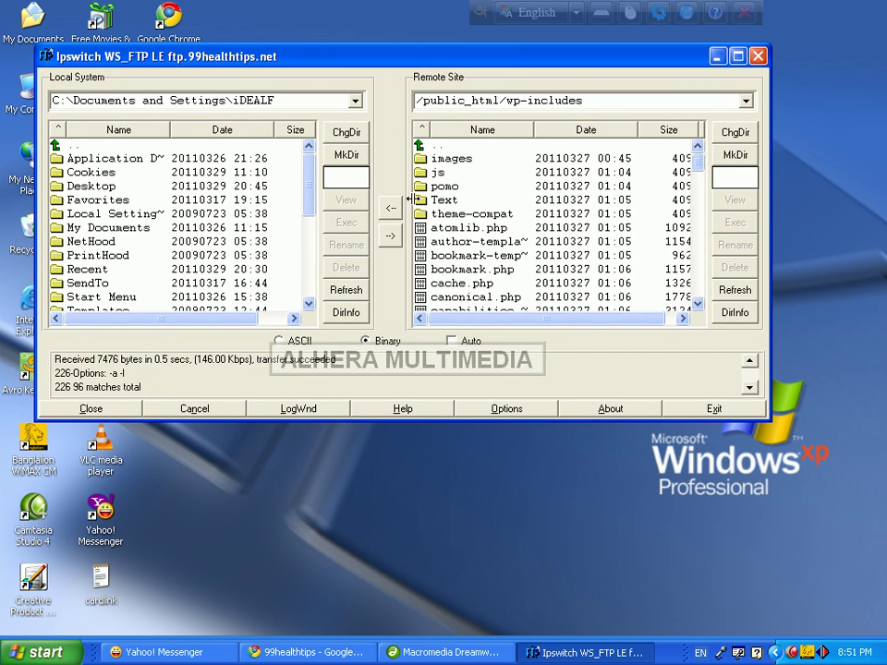
Upload the languages folder and its contents from the local Desktop to the remote wp-includes folder.
{"action": "double_click", "coordinate": [104, 187]}
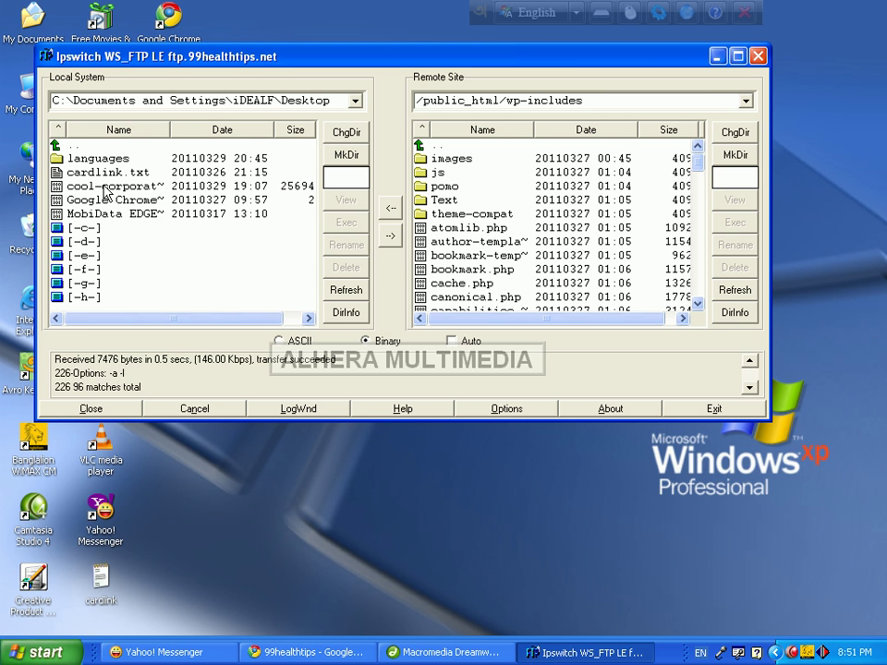
{"action": "left_click", "coordinate": [163, 160]}
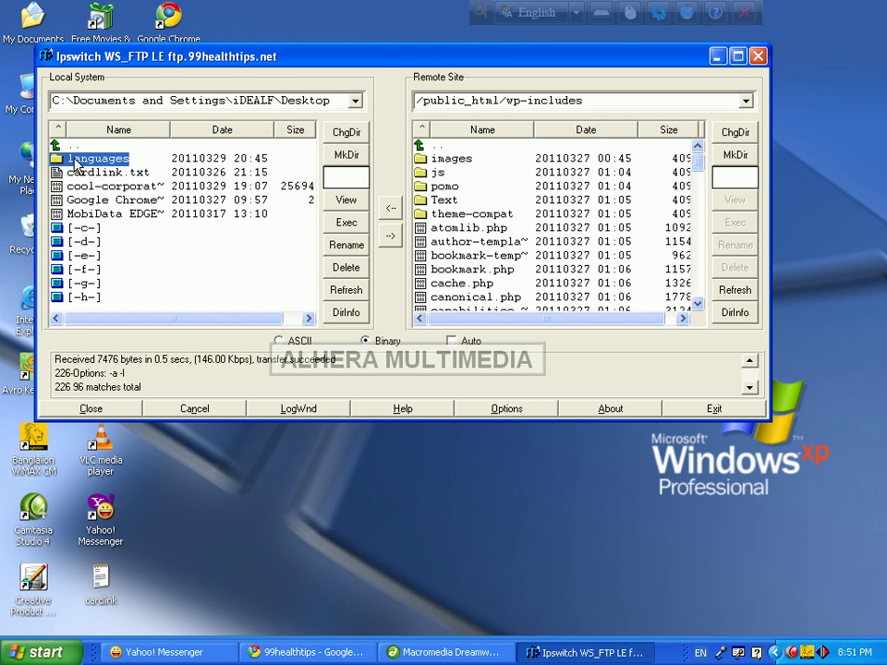
{"action": "left_click", "coordinate": [392, 238]}
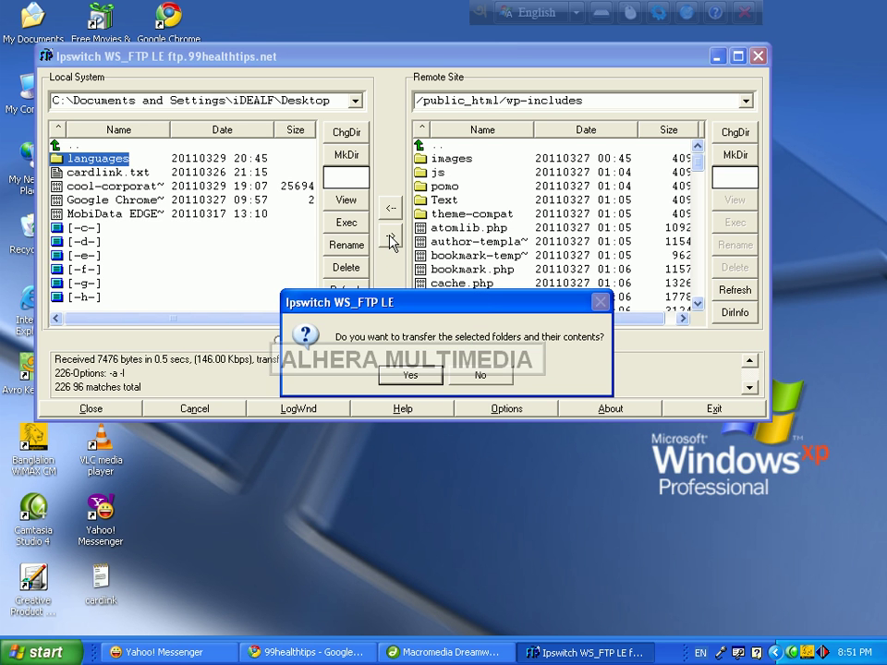
{"action": "left_click_drag", "start_coordinate": [413, 310], "coordinate": [404, 202]}
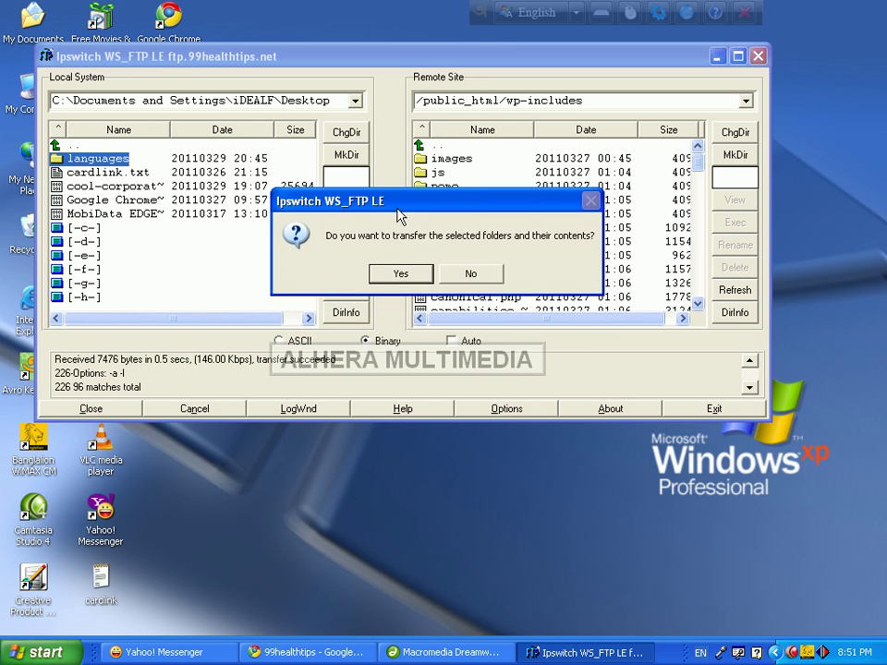
{"action": "left_click", "coordinate": [398, 274]}
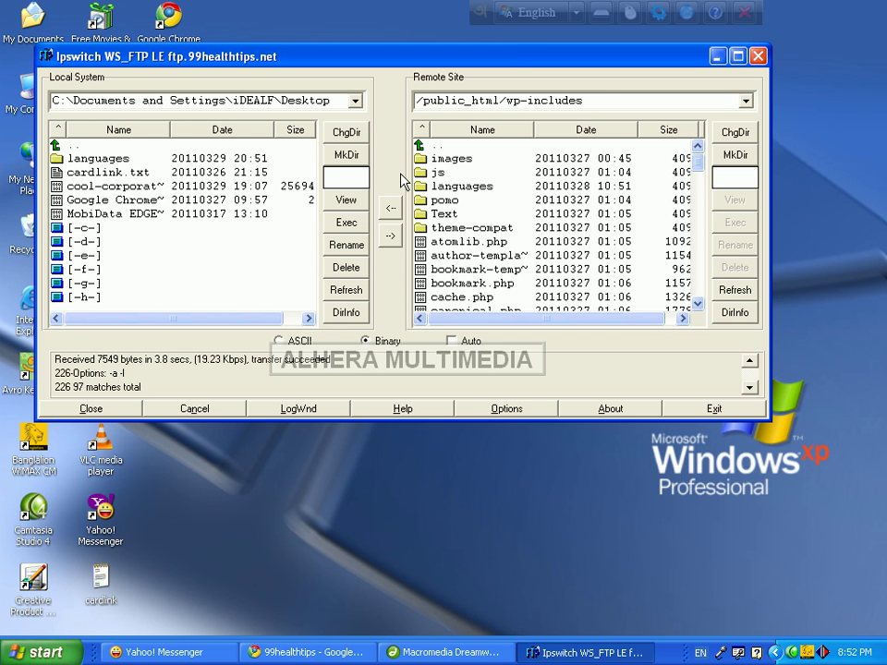
Check the contents of the uploaded languages folder in the remote wp-includes directory.
{"action": "left_click", "coordinate": [449, 189]}
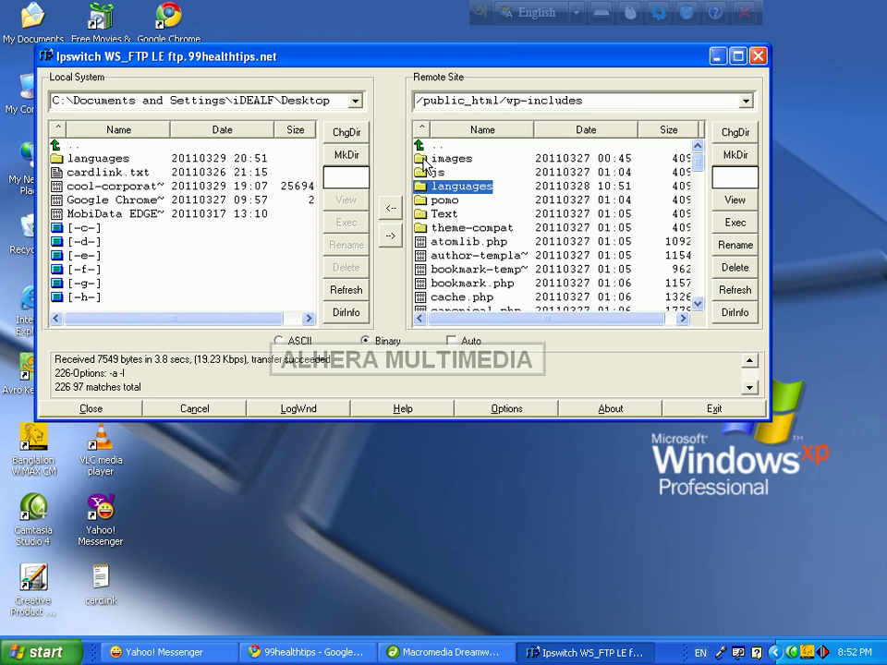
{"action": "double_click", "coordinate": [424, 184]}
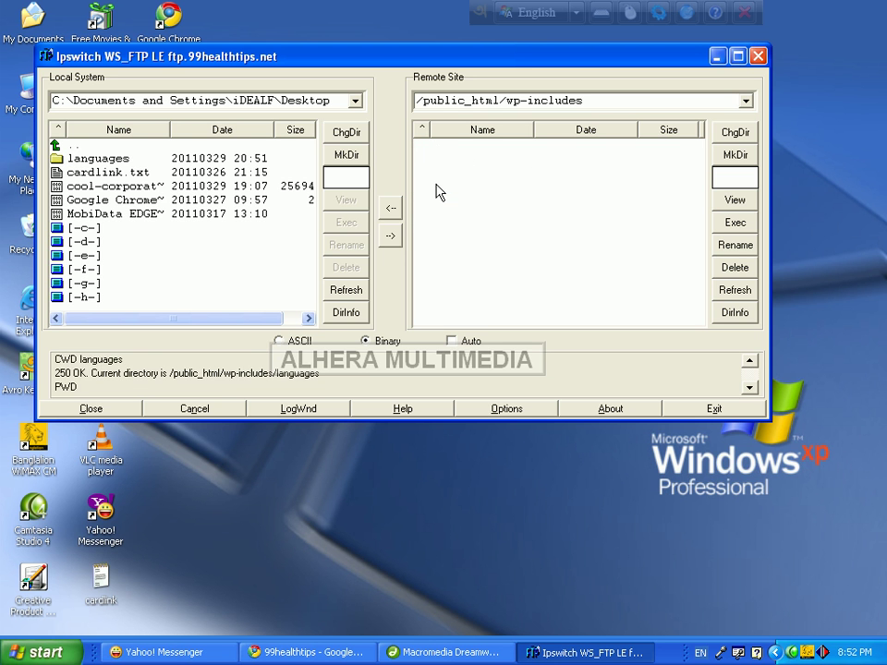
{"action": "double_click", "coordinate": [420, 145]}
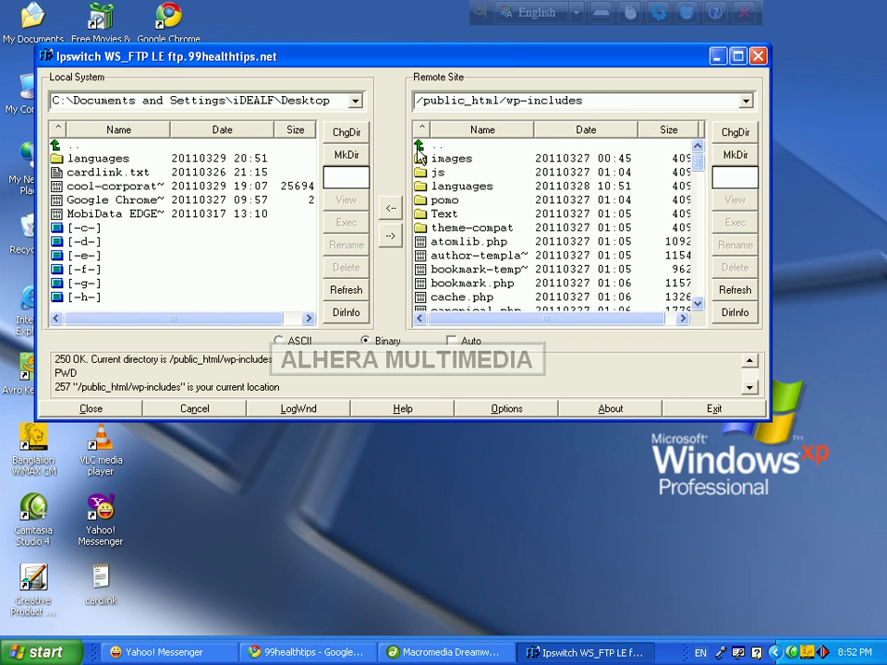
{"action": "double_click", "coordinate": [452, 187]}
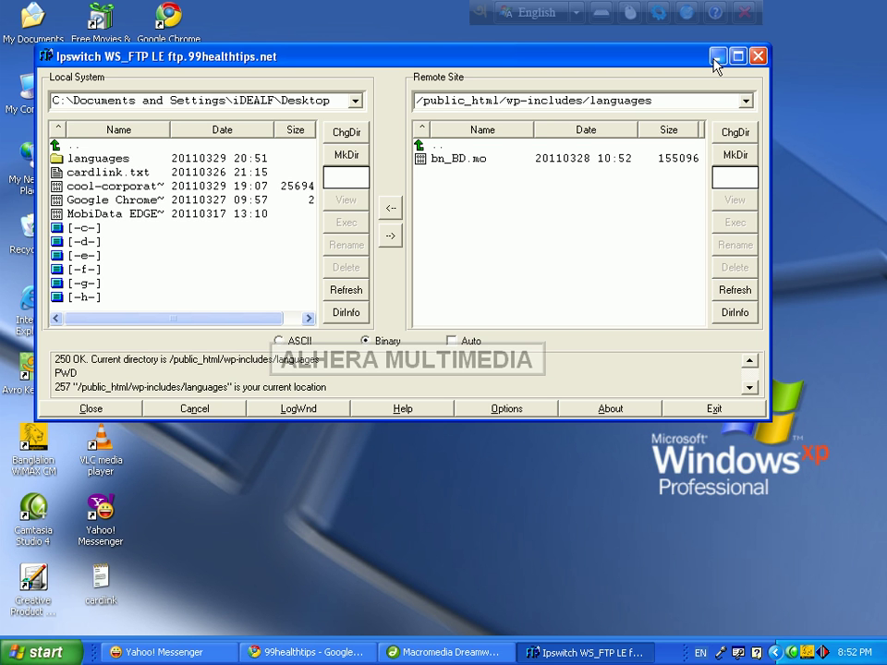
Return the remote site from the languages folder up to the /public_html folder.
{"action": "left_click", "coordinate": [424, 147]}
{"action": "double_click", "coordinate": [424, 148]}
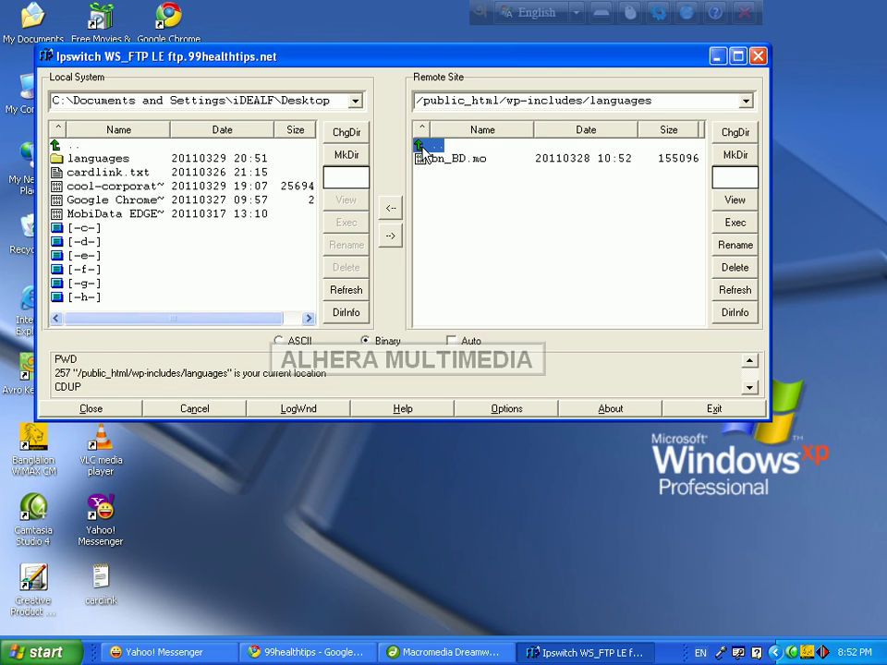
{"action": "double_click", "coordinate": [424, 148]}
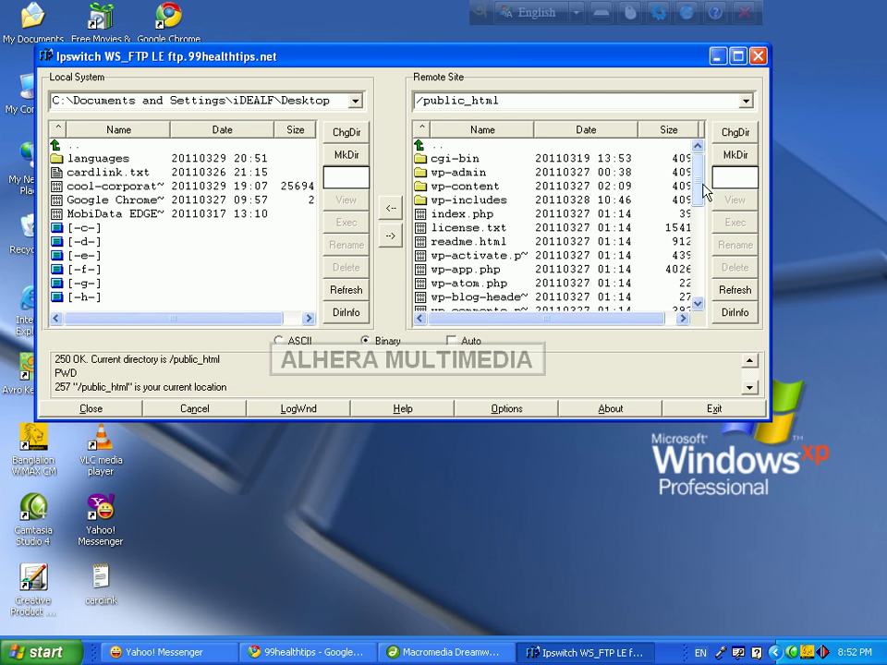
{"action": "left_click_drag", "start_coordinate": [700, 194], "coordinate": [699, 226]}
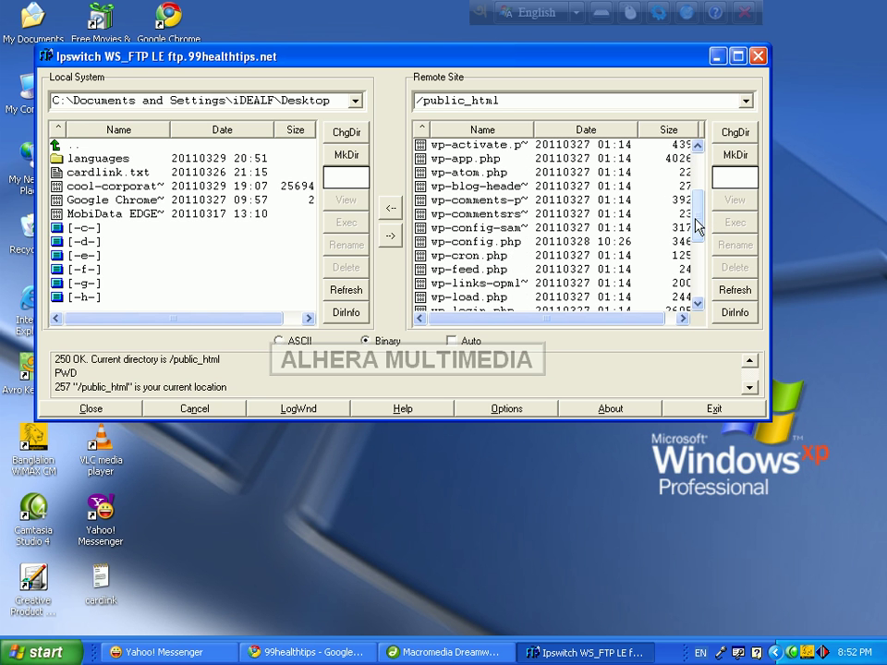
Download wp-config.php from the remote /public_html folder to the local Desktop.
{"action": "left_click", "coordinate": [475, 242]}
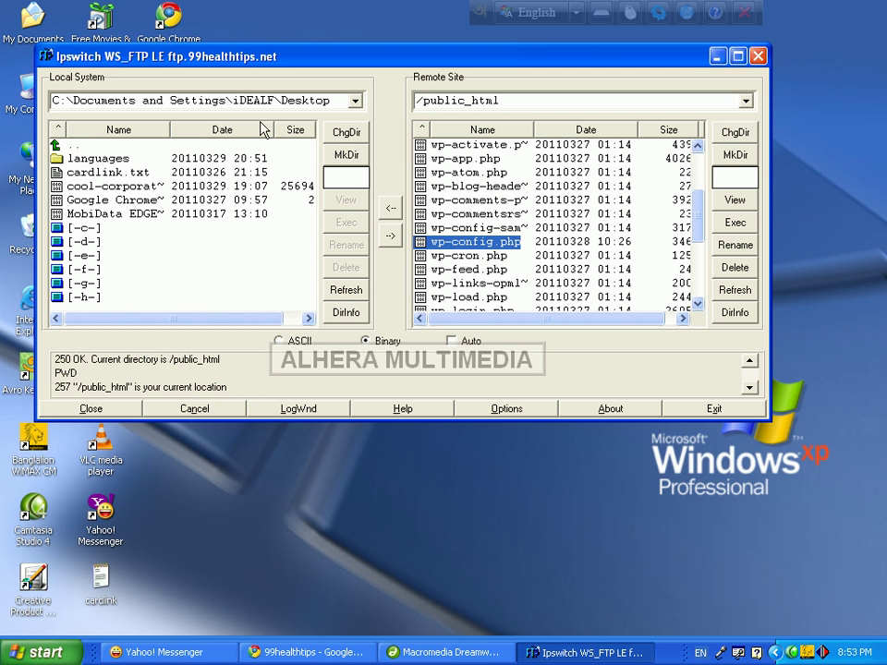
{"action": "left_click", "coordinate": [391, 213]}
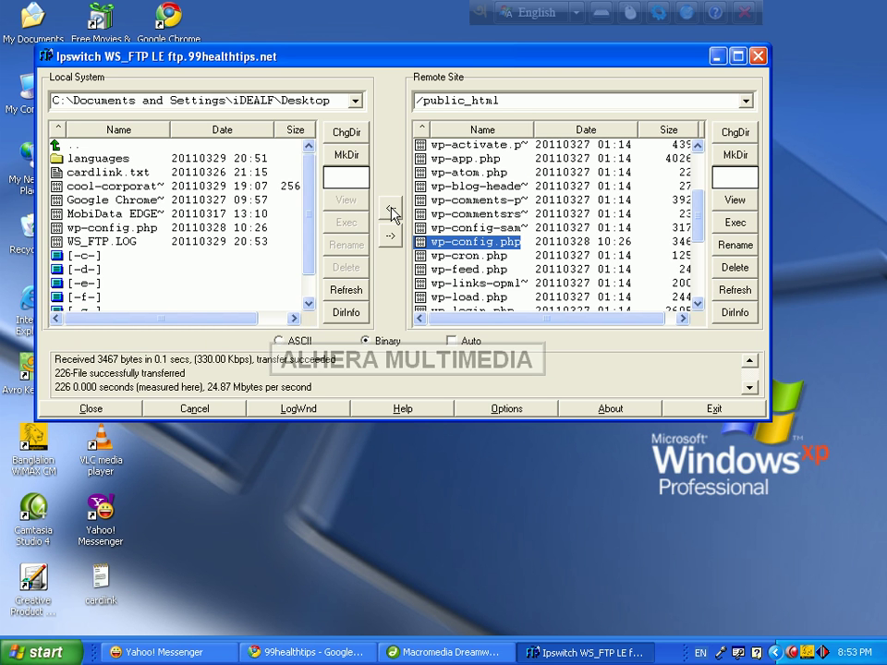
{"action": "left_click", "coordinate": [718, 57]}
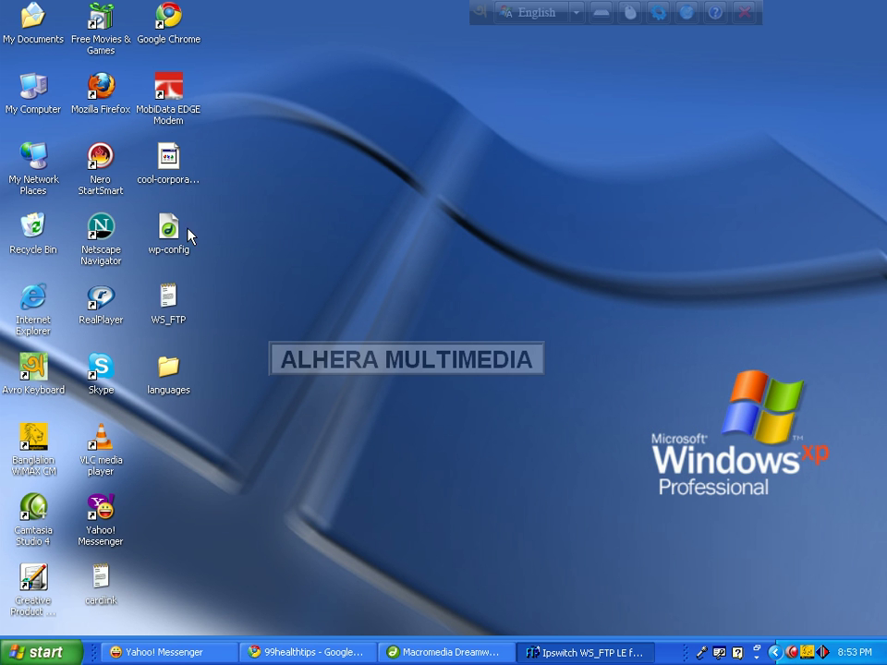
Open the downloaded wp-config file from the Desktop in Dreamweaver.
{"action": "left_click", "coordinate": [169, 249]}
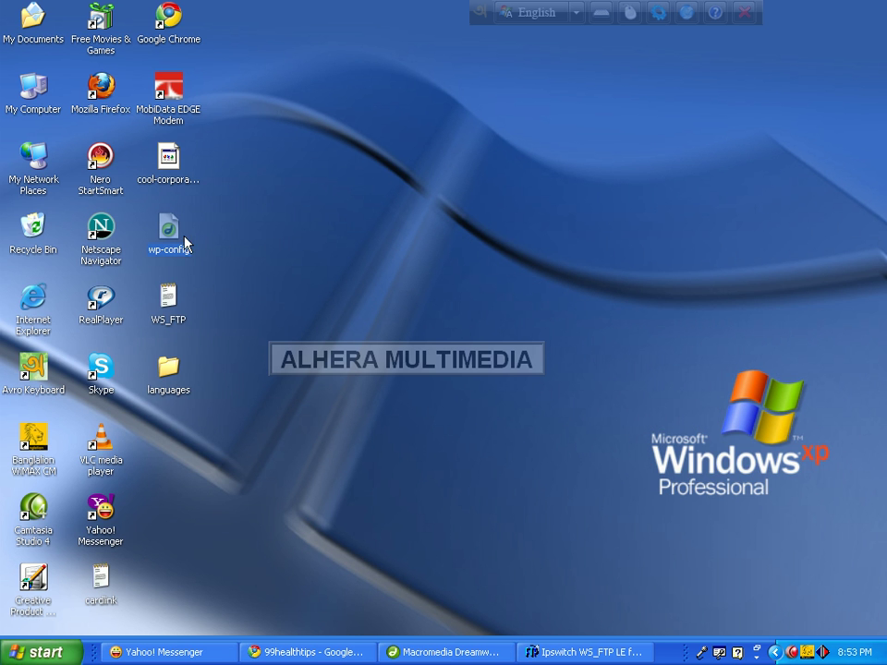
{"action": "left_click", "coordinate": [406, 652]}
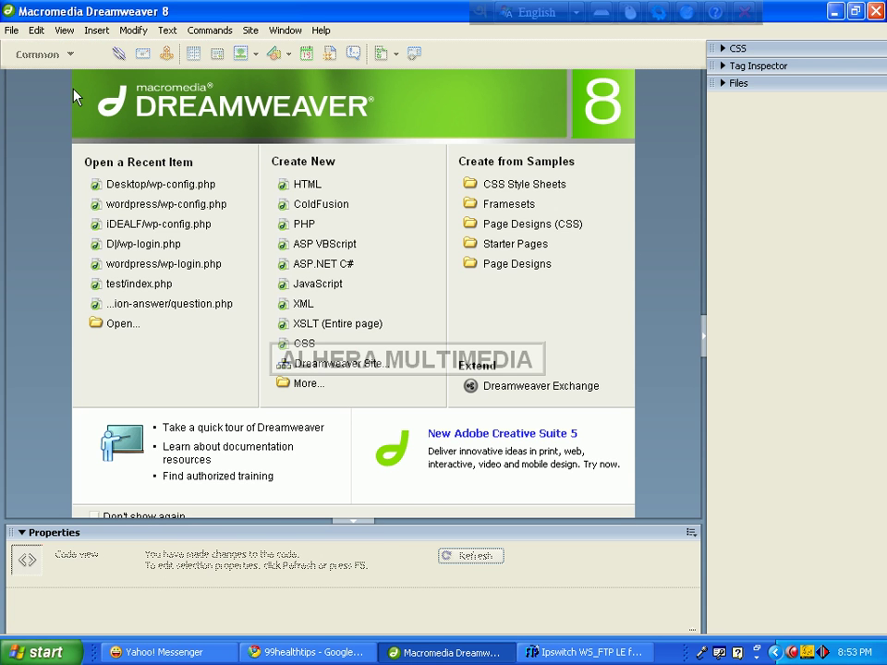
{"action": "left_click", "coordinate": [836, 12]}
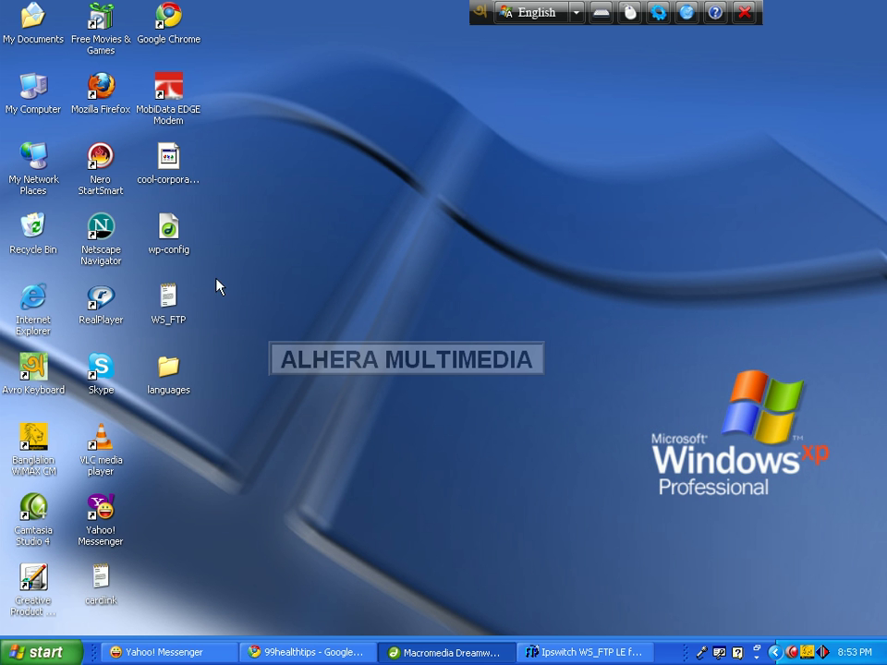
{"action": "double_click", "coordinate": [169, 234]}
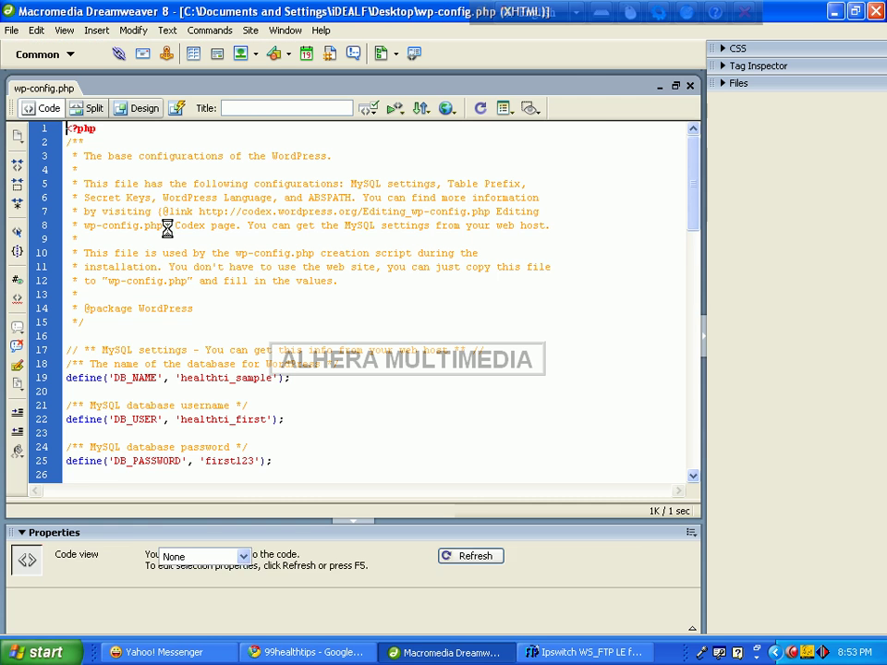
Find the WPLANG definition in wp-config.php and examine its language value.
{"action": "scroll", "coordinate": [177, 251], "scroll_direction": "down", "scroll_amount": 8}
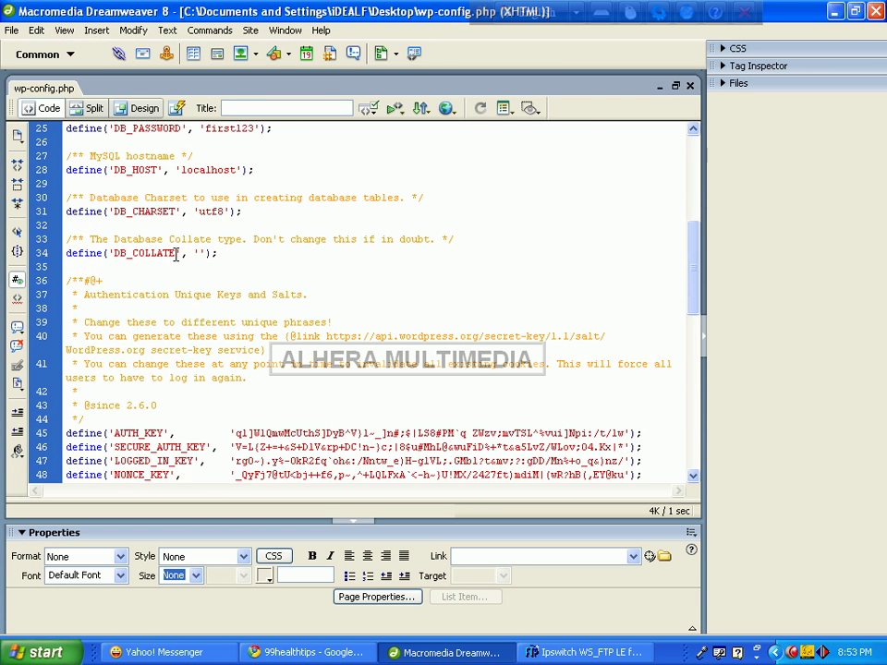
{"action": "scroll", "coordinate": [178, 251], "scroll_direction": "down", "scroll_amount": 8}
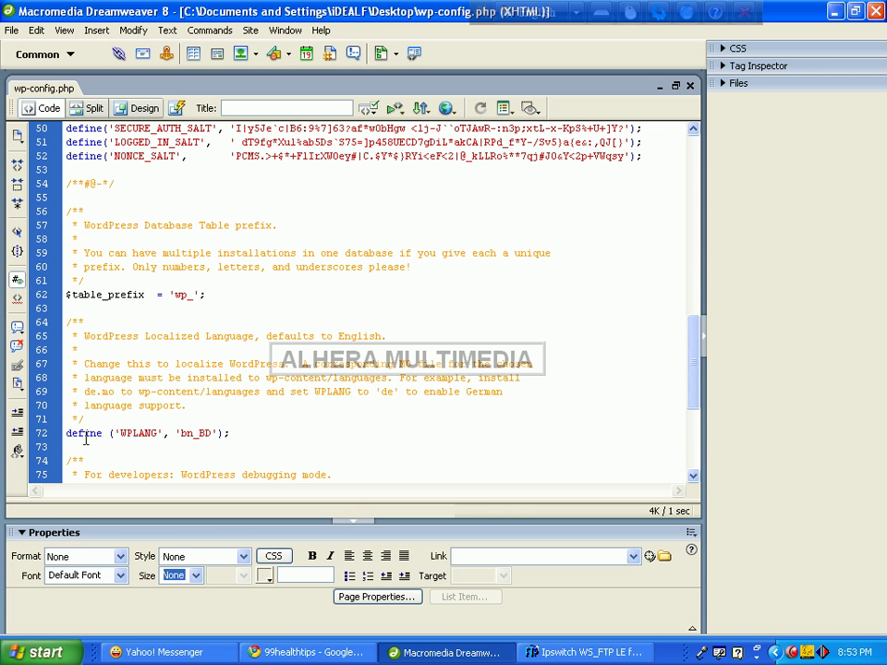
{"action": "double_click", "coordinate": [134, 432]}
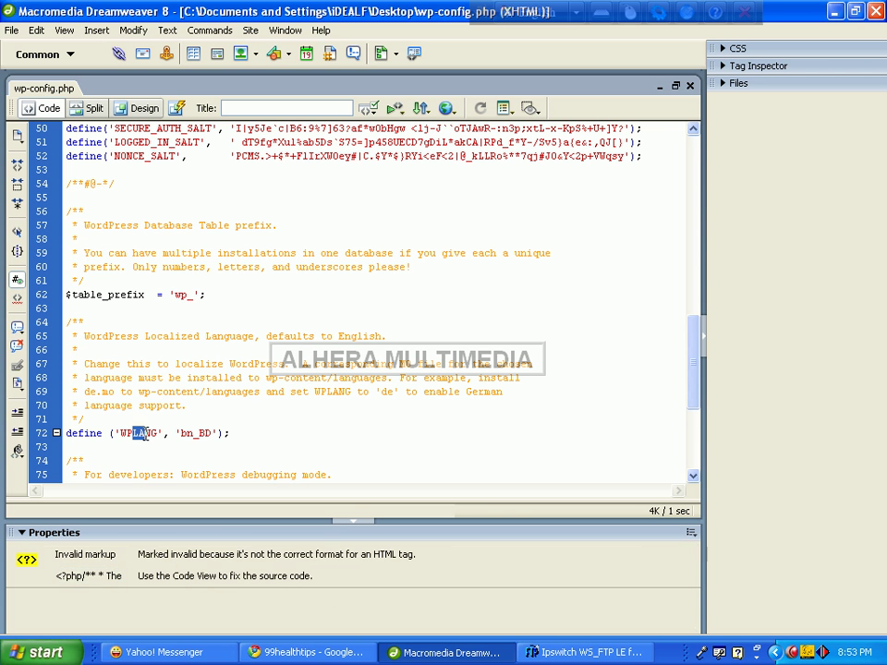
{"action": "left_click", "coordinate": [167, 447]}
{"action": "double_click", "coordinate": [183, 432]}
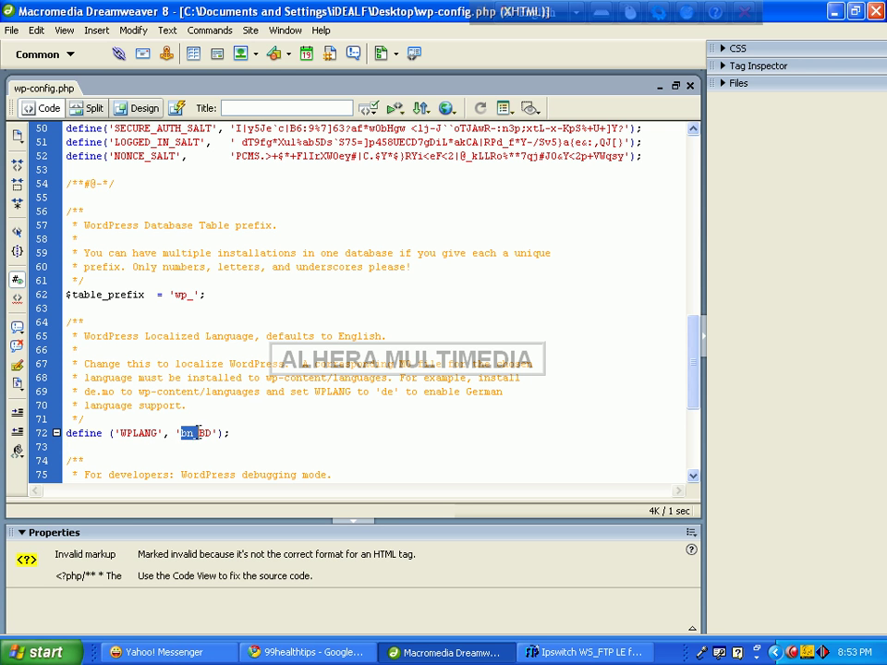
{"action": "left_click", "coordinate": [209, 434]}
{"action": "left_click_drag", "start_coordinate": [210, 432], "coordinate": [183, 432]}
{"action": "left_click", "coordinate": [196, 444]}
{"action": "left_click", "coordinate": [210, 433]}
Copy the file name of bn_BD.mo from the local languages folder on the Desktop without renaming the file.
{"action": "left_click", "coordinate": [853, 11]}
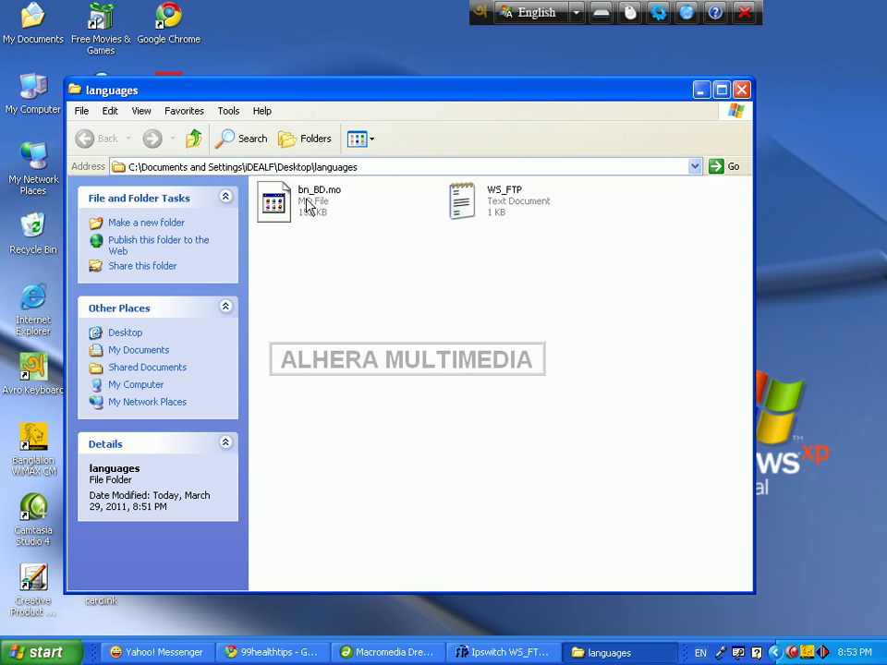
{"action": "right_click", "coordinate": [309, 196]}
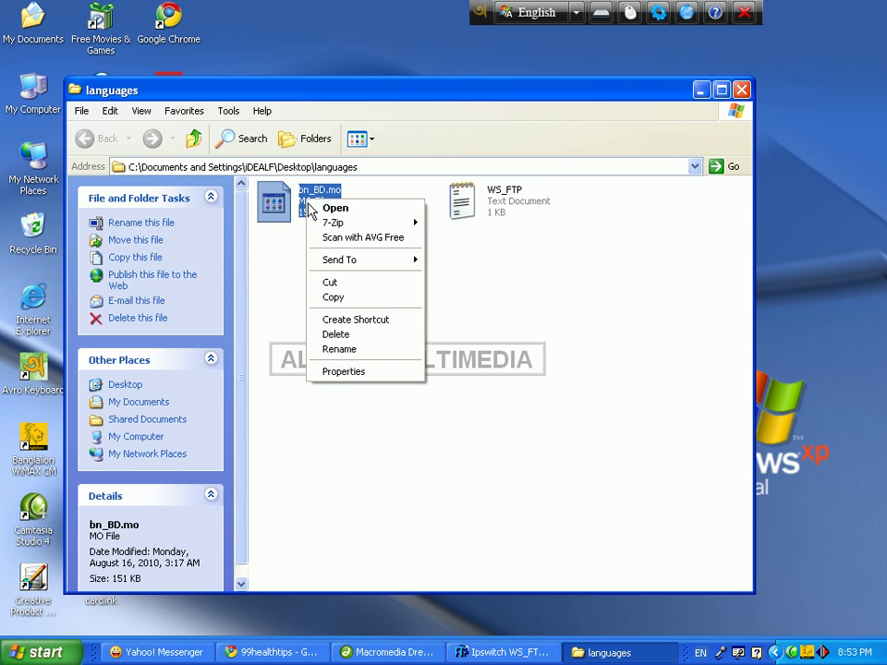
{"action": "left_click", "coordinate": [339, 349]}
{"action": "key", "text": "ctrl+c"}
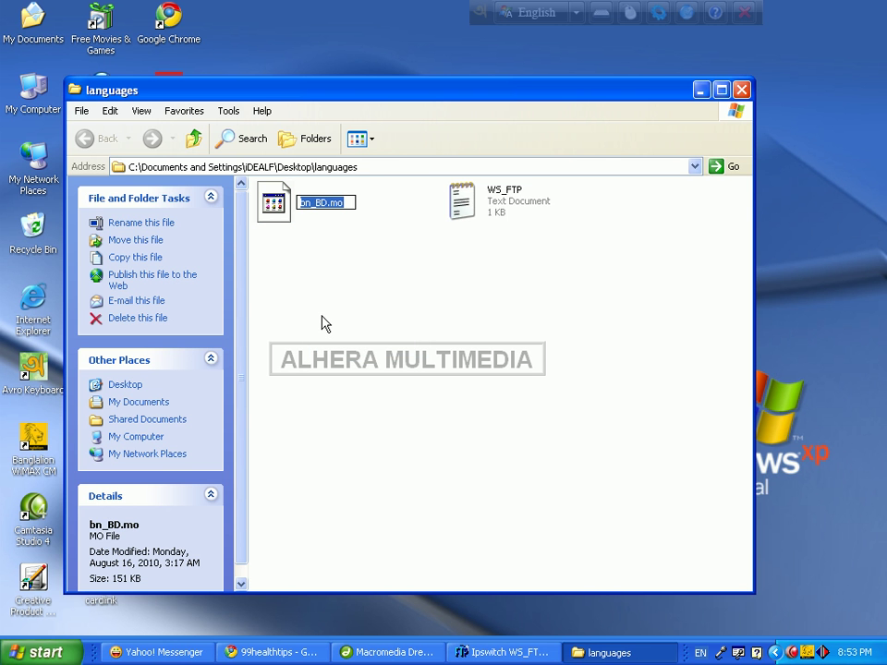
{"action": "left_click", "coordinate": [322, 299]}
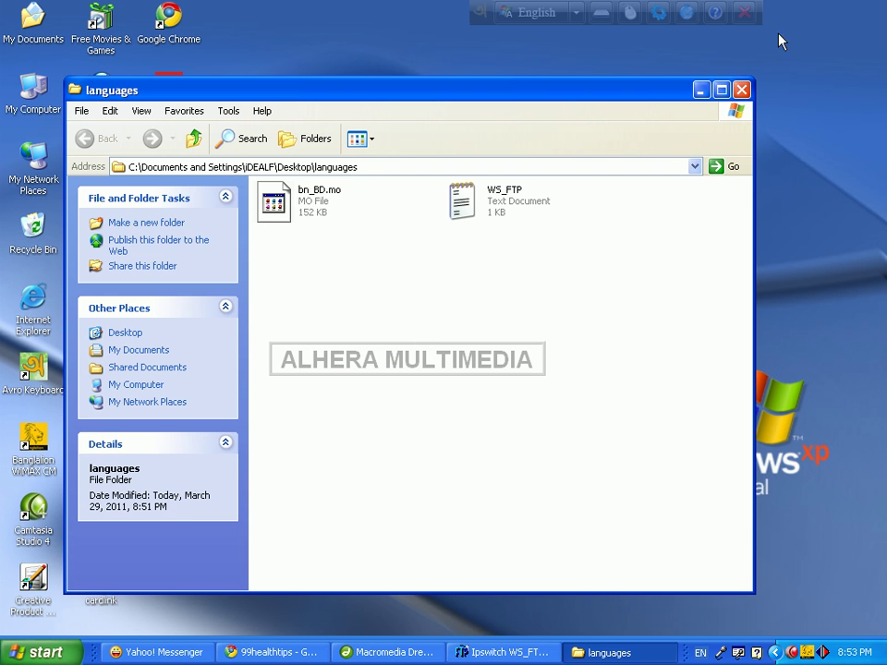
{"action": "left_click", "coordinate": [700, 90]}
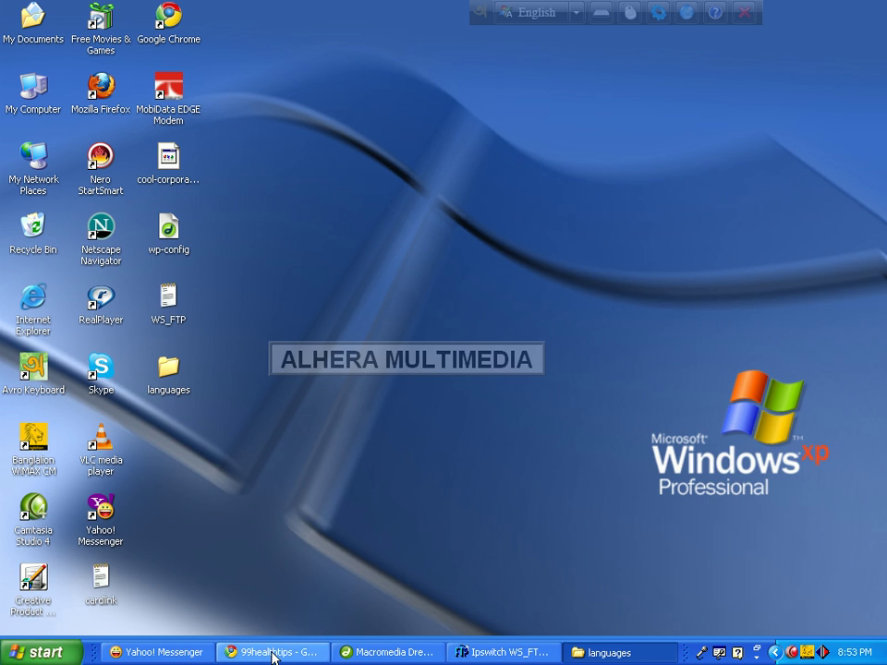
Replace the WPLANG value in wp-config.php with the copied name minus its extension, bn_BD, and save the file.
{"action": "left_click", "coordinate": [383, 652]}
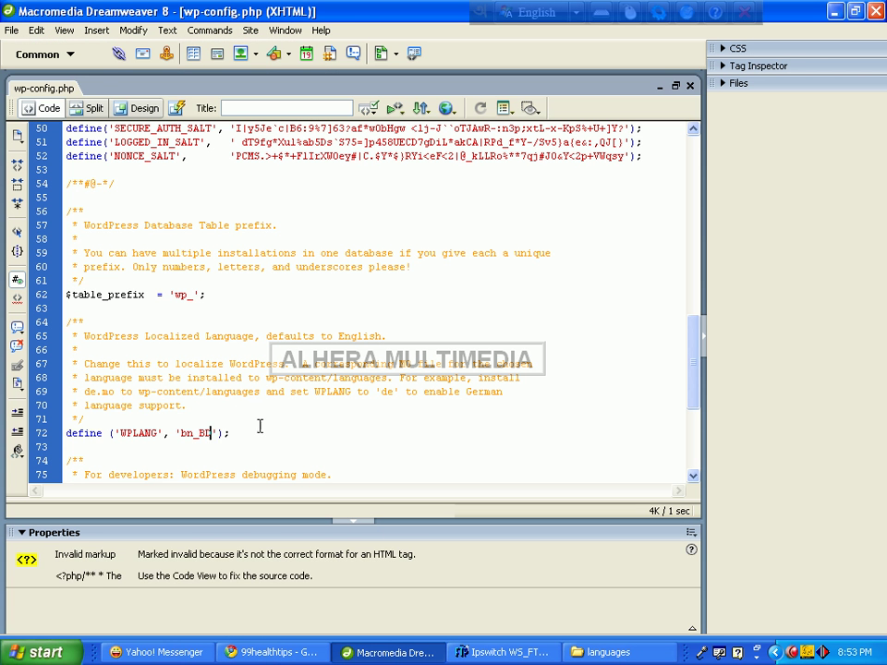
{"action": "key", "text": "BackSpace"}
{"action": "key", "text": "BackSpace"}
{"action": "key", "text": "BackSpace"}
{"action": "key", "text": "BackSpace"}
{"action": "key", "text": "BackSpace"}
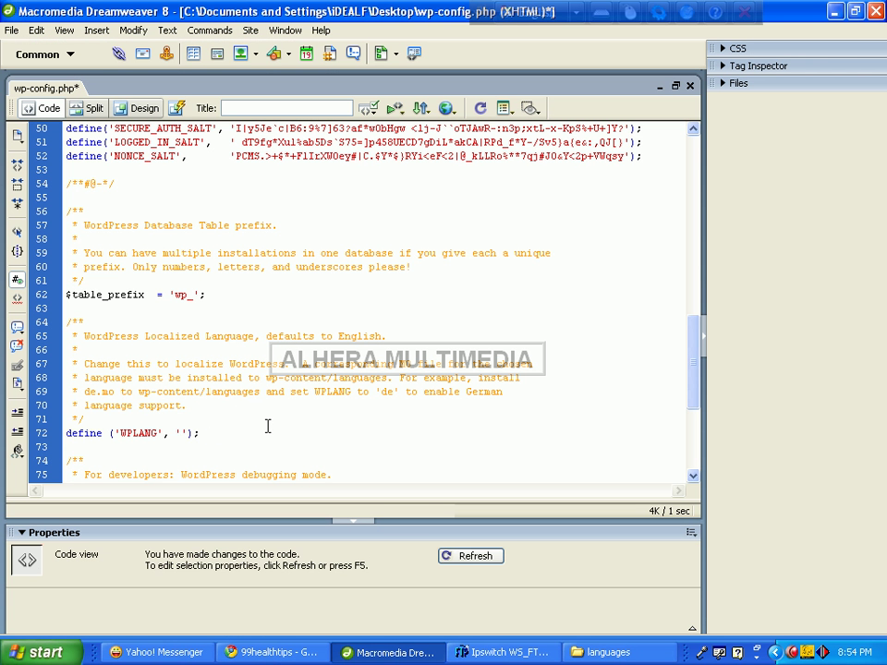
{"action": "key", "text": "ctrl+v"}
{"action": "key", "text": "BackSpace"}
{"action": "key", "text": "BackSpace"}
{"action": "key", "text": "BackSpace"}
{"action": "key", "text": "ctrl+s"}
{"action": "left_click", "coordinate": [11, 31]}
{"action": "left_click", "coordinate": [48, 150]}
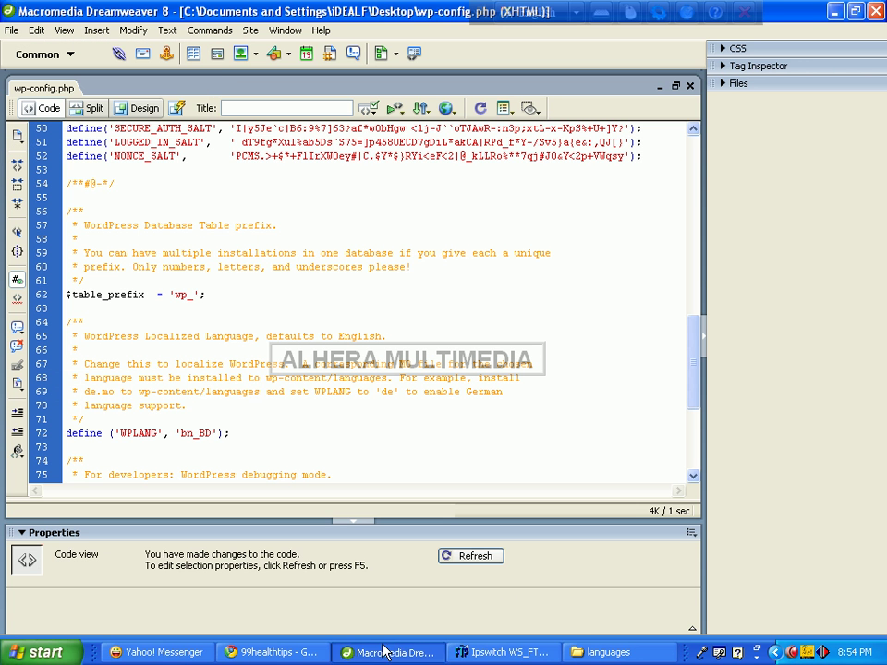
Switch to WS_FTP, refresh the local file list and upload the edited wp-config.php to the remote /public_html folder.
{"action": "left_click", "coordinate": [479, 644]}
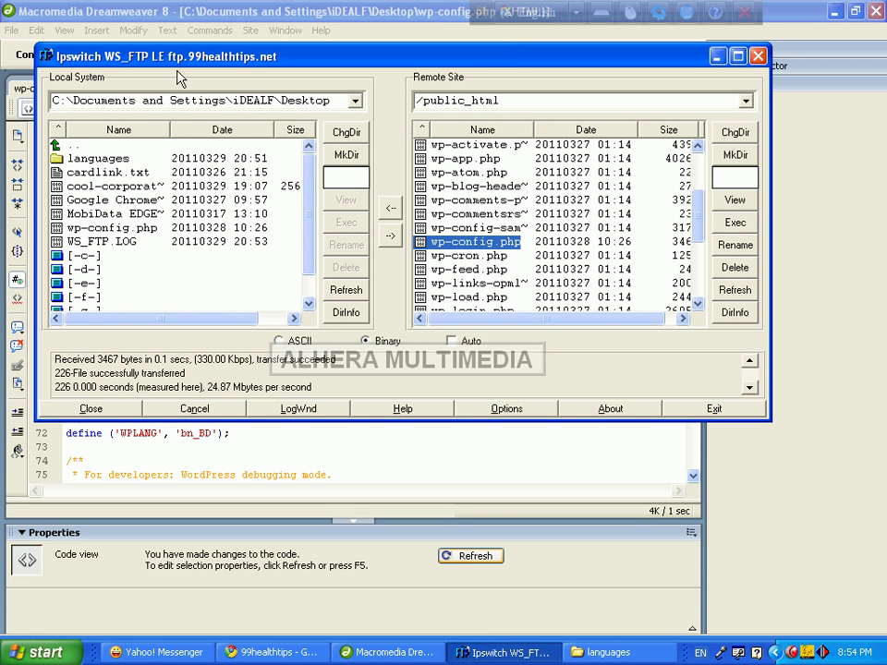
{"action": "left_click", "coordinate": [348, 293]}
{"action": "left_click", "coordinate": [116, 229]}
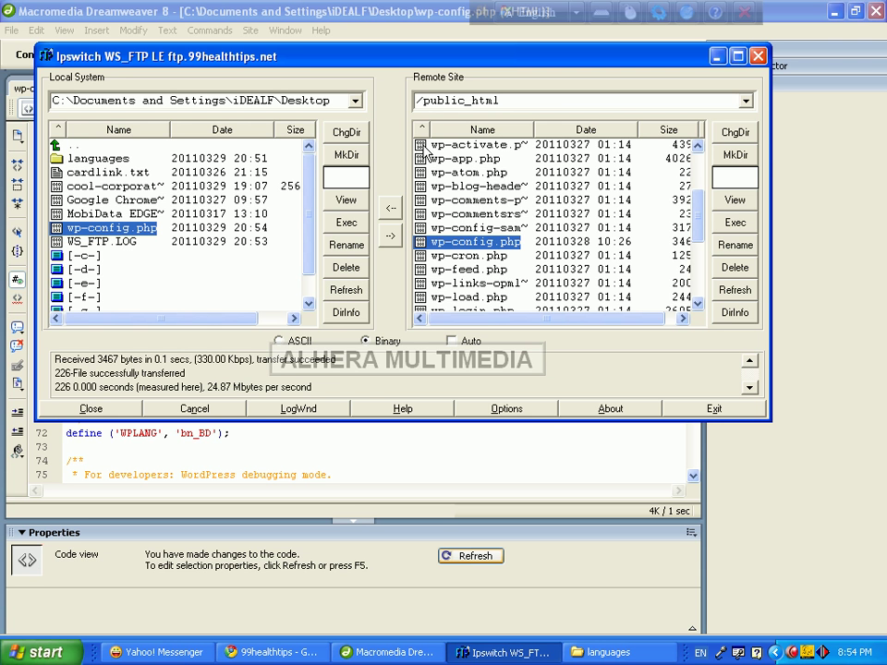
{"action": "left_click", "coordinate": [390, 237]}
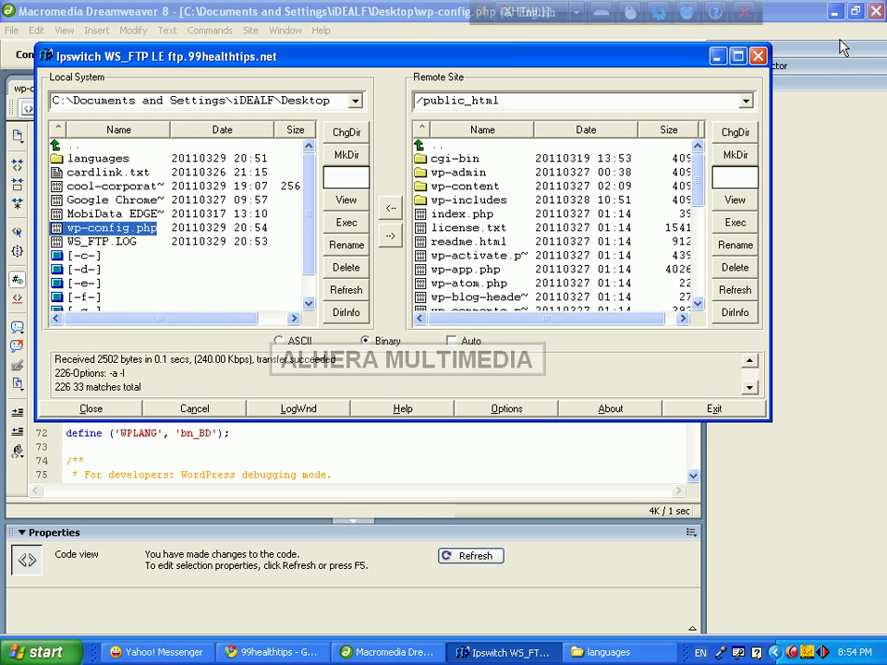
Switch to Chrome and reload the 99healthtips.net home page to check the site's language.
{"action": "left_click", "coordinate": [718, 56]}
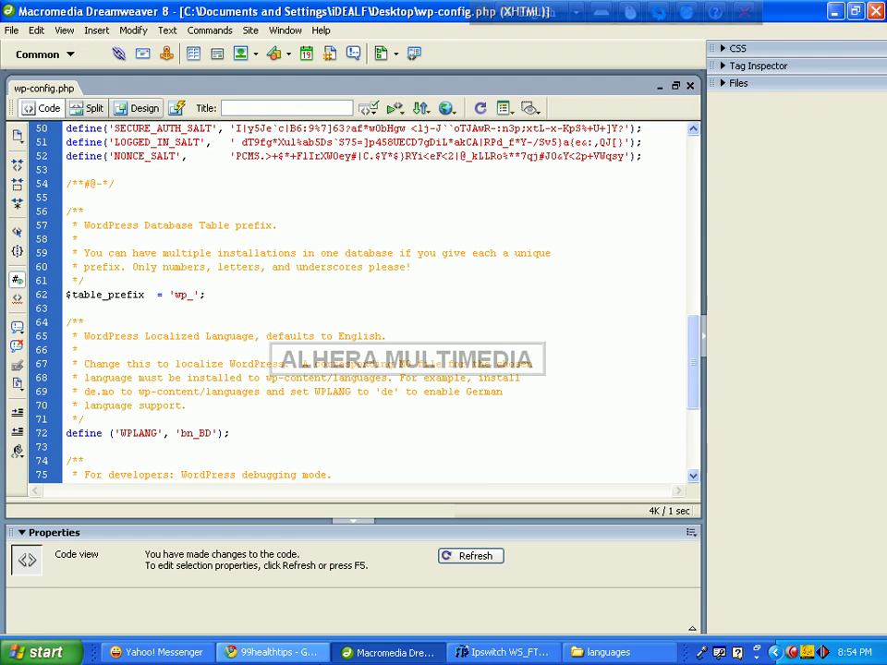
{"action": "left_click", "coordinate": [273, 652]}
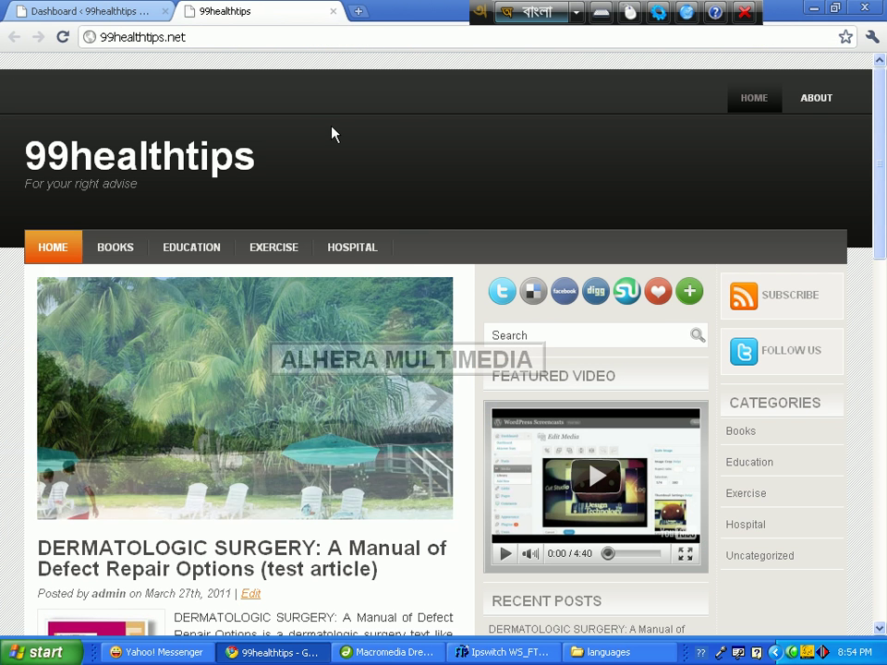
{"action": "left_click", "coordinate": [63, 38]}
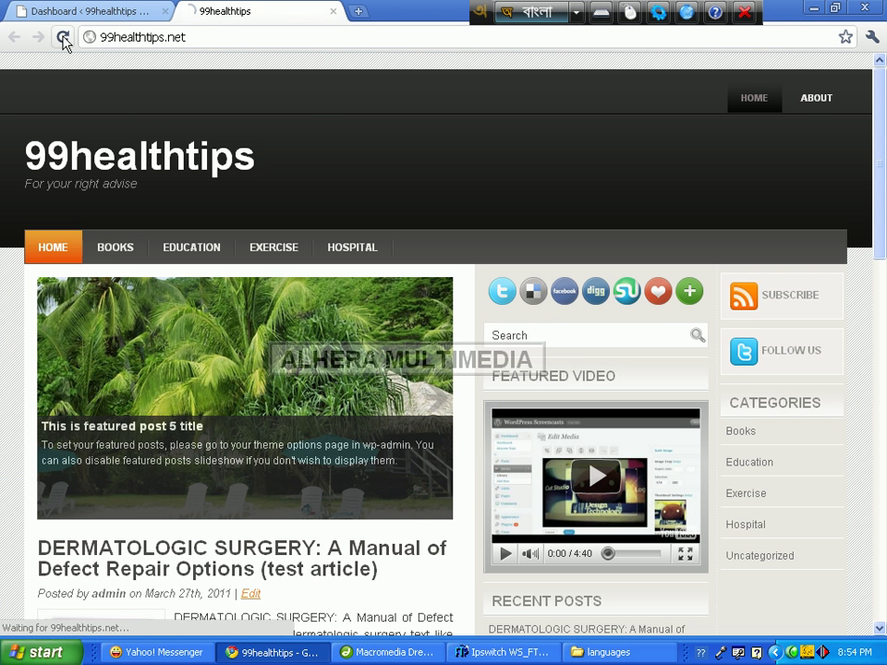